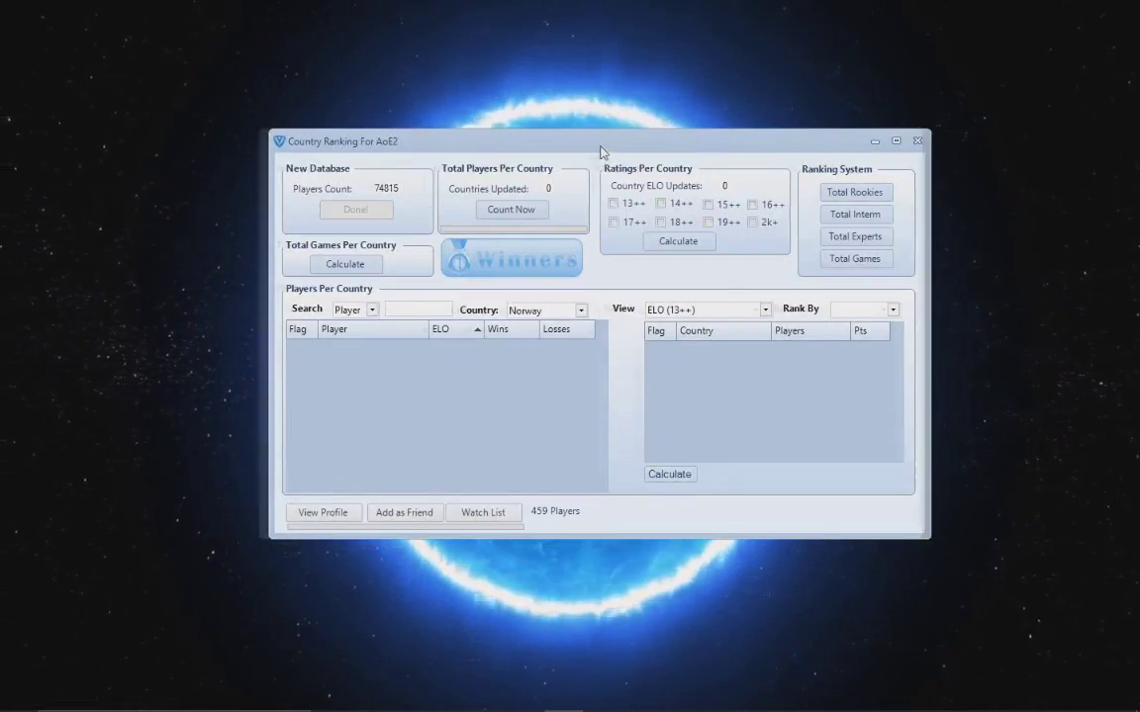
Search the player list for the name 'theviper'
drag(601, 152, 572, 143)
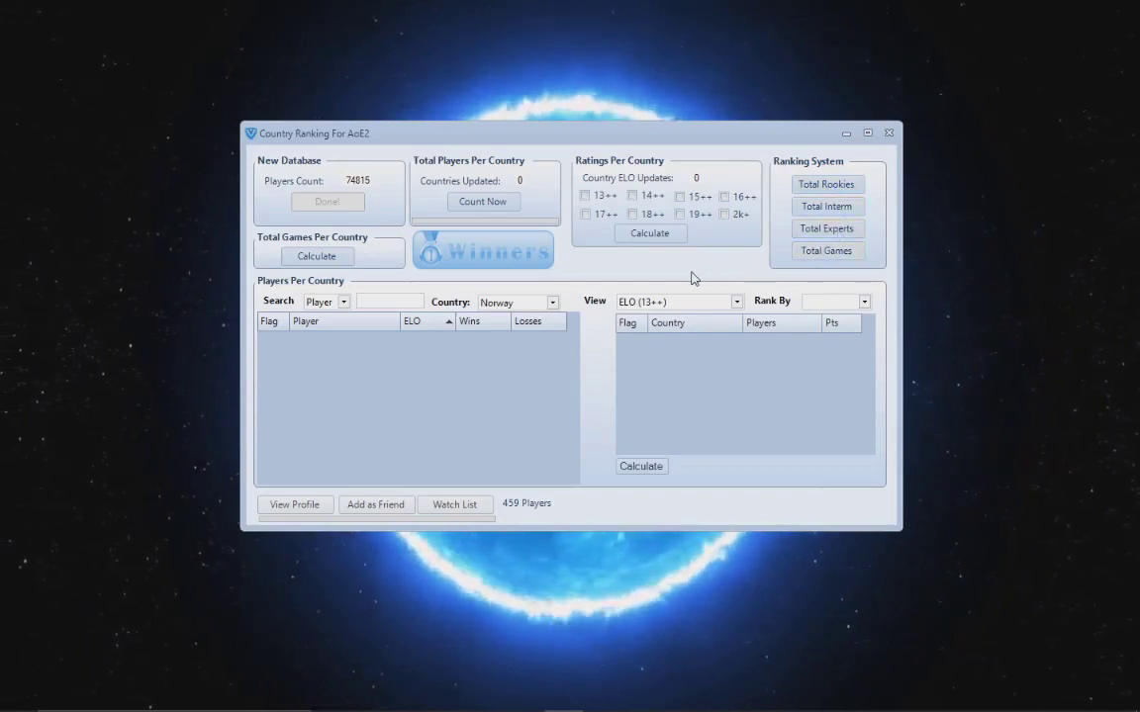
click(421, 303)
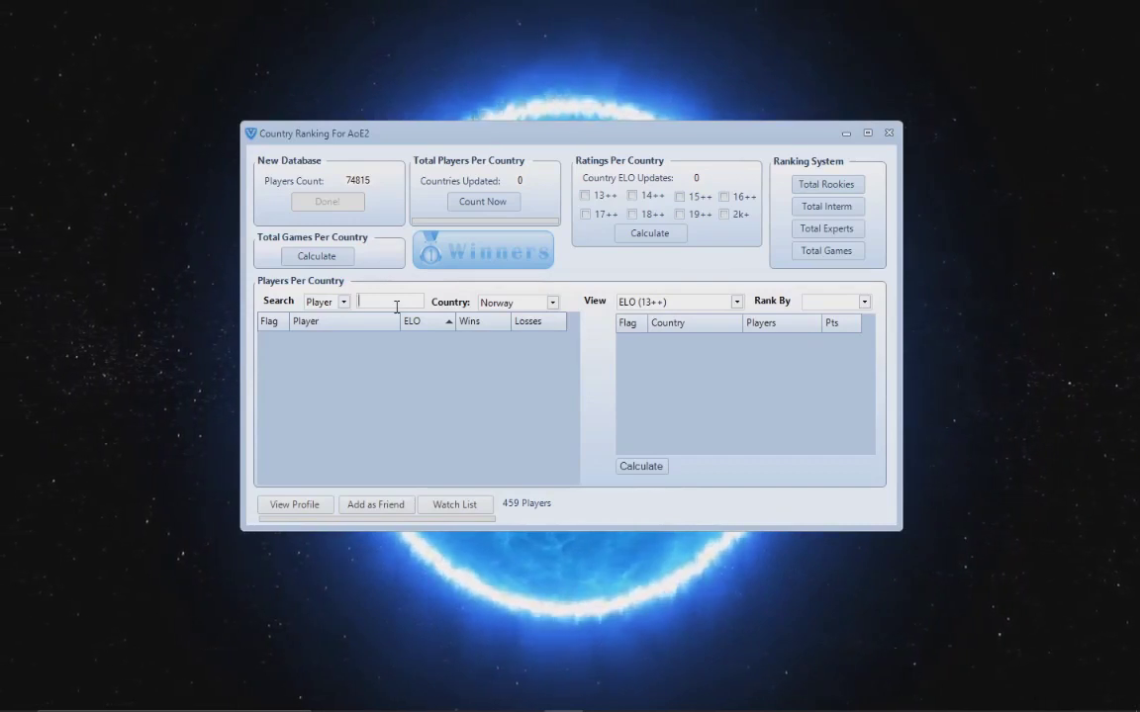
text(the)
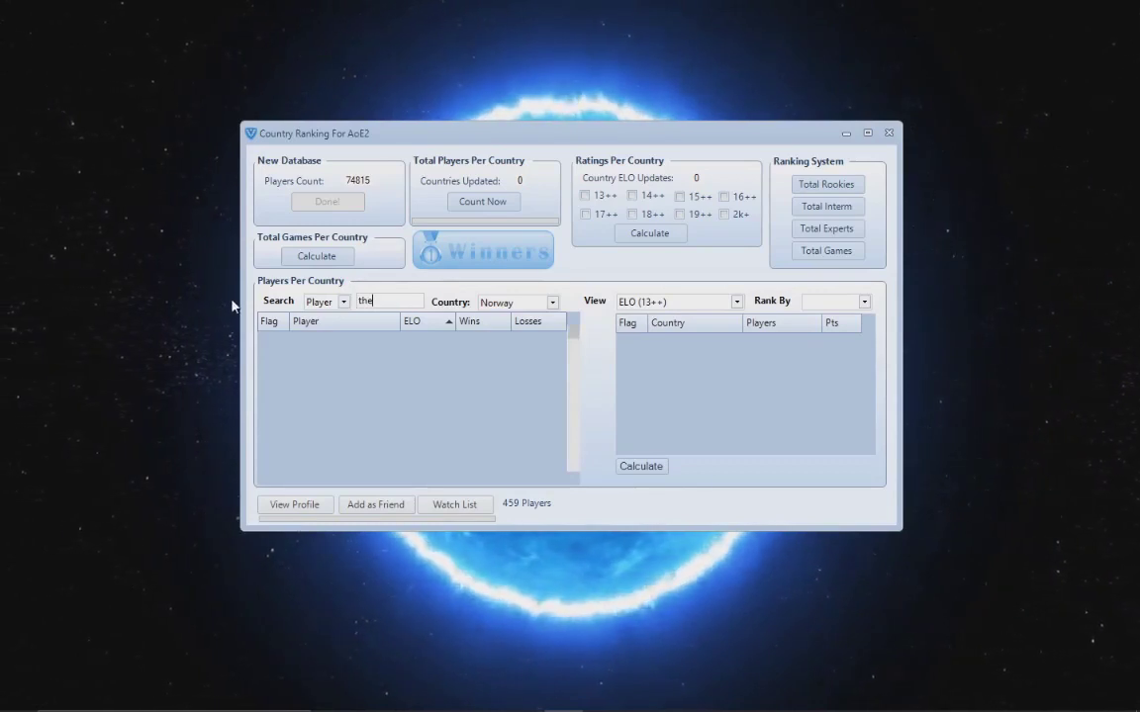
text(viper)
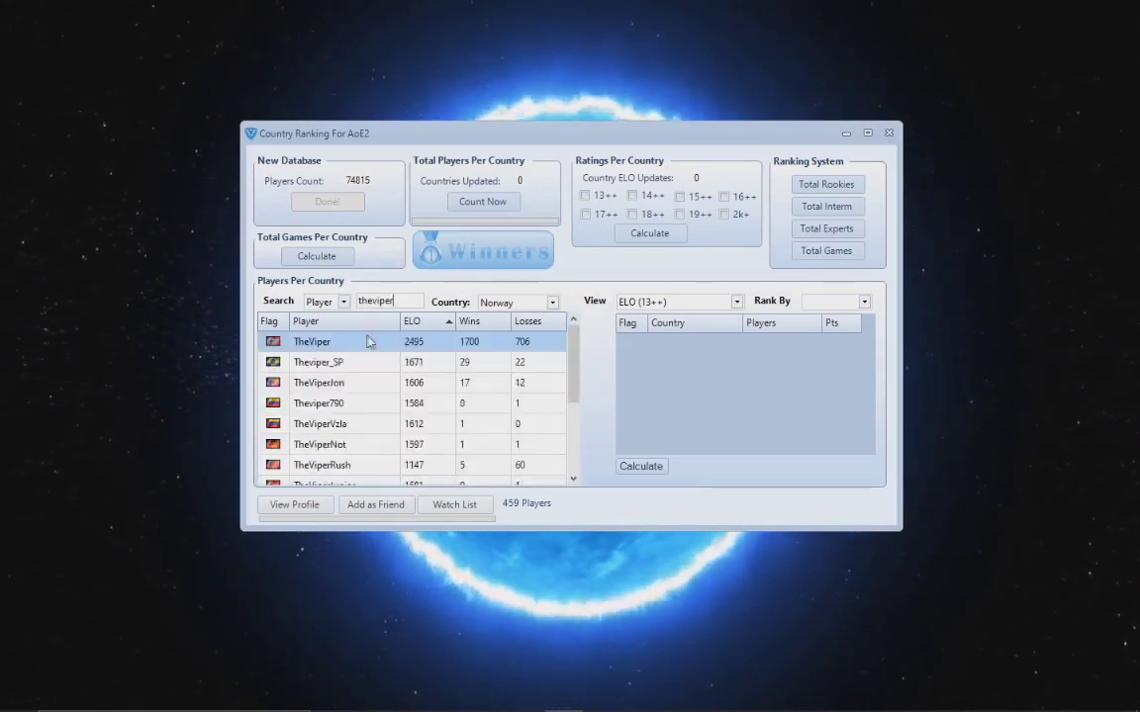
Sort the matching players by ELO, highest first, with 2495 at the top
click(433, 322)
click(436, 323)
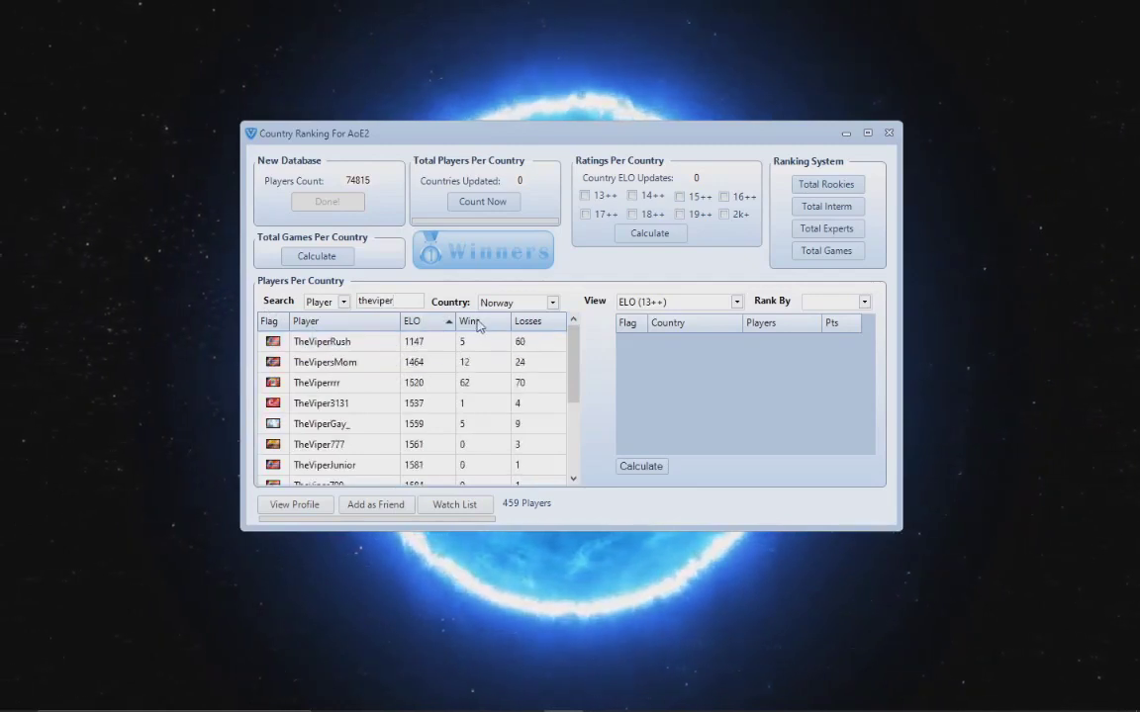
click(443, 322)
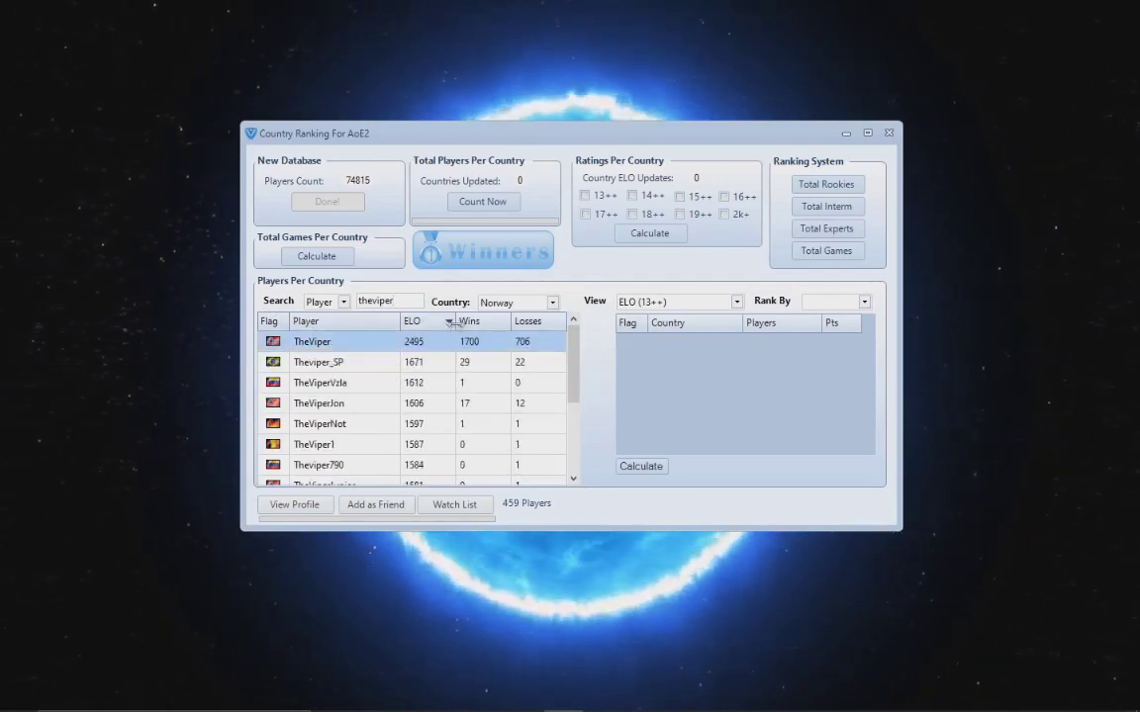
Set the country filter to Netherlands, listing its 940 players topped by 1885 ELO
click(522, 309)
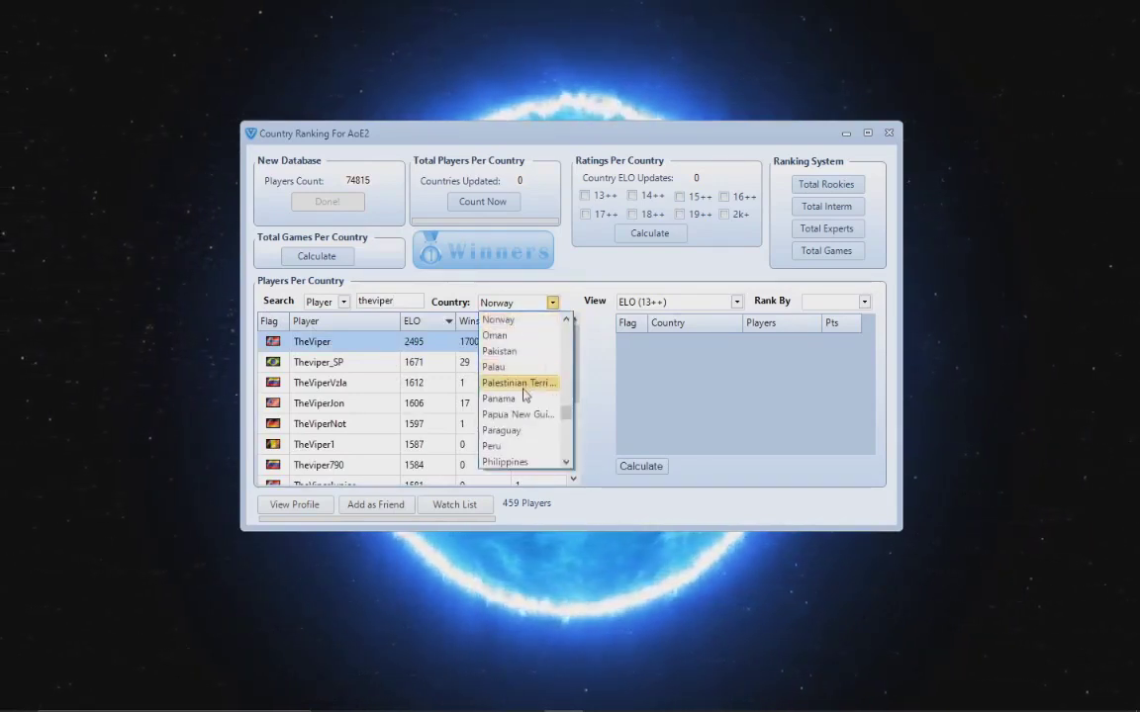
scroll(524, 397, up, 3)
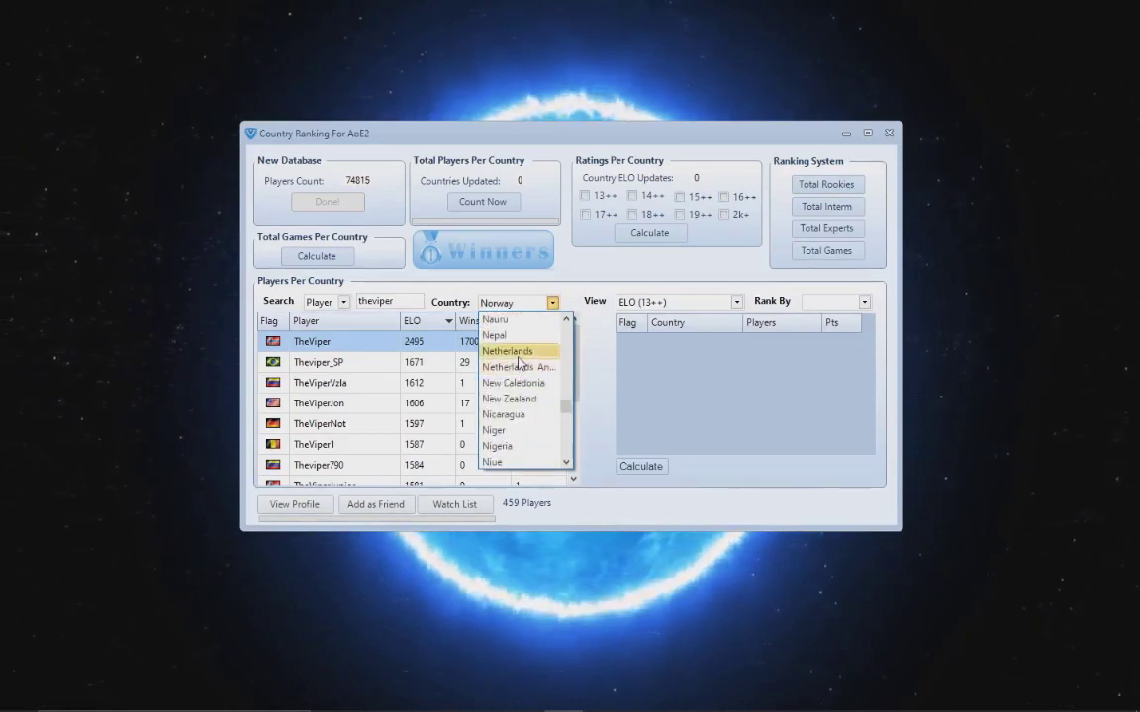
scroll(518, 370, up, 1)
click(516, 397)
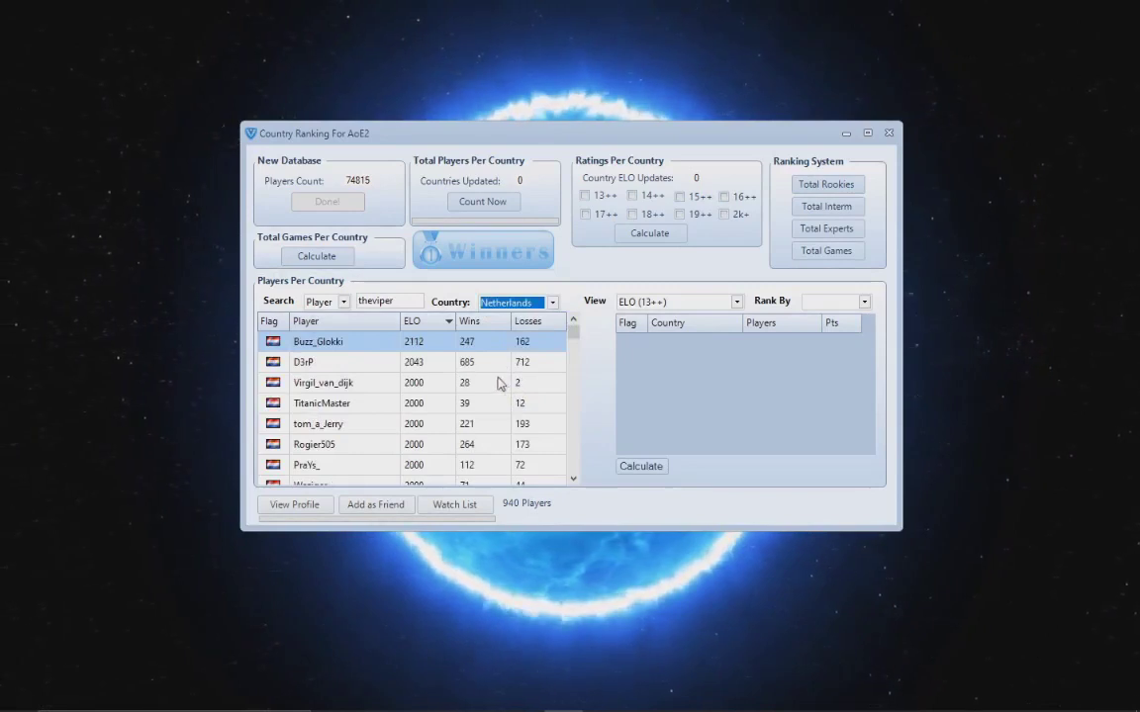
scroll(293, 358, down, 2)
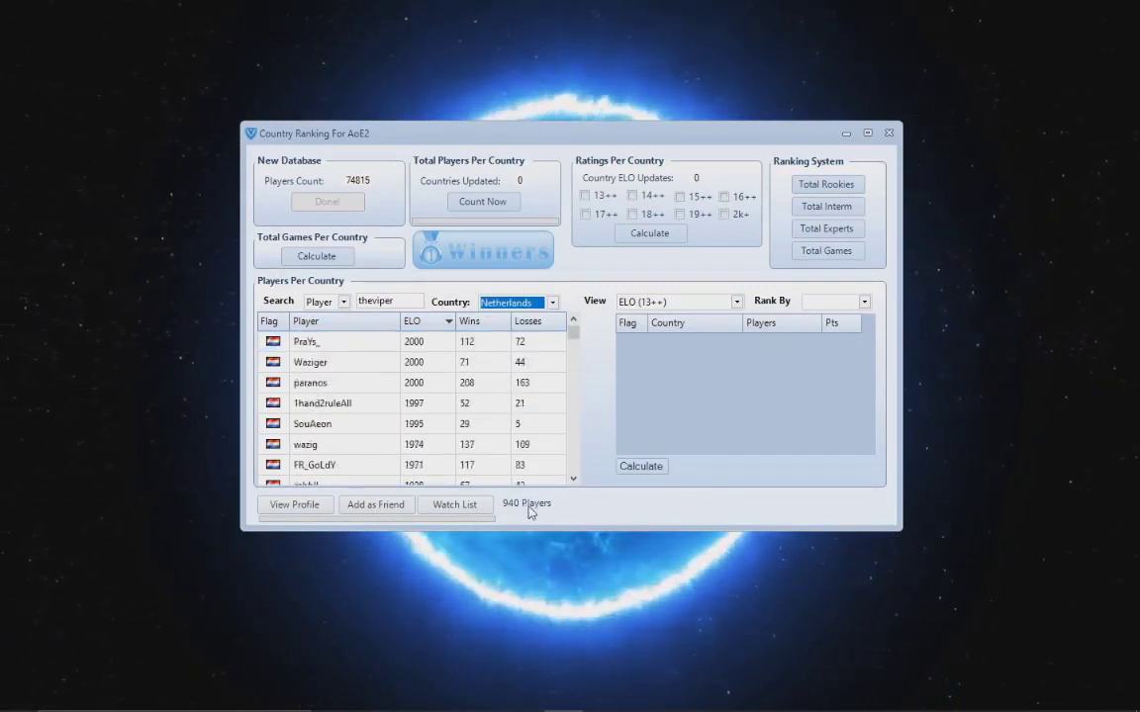
click(367, 425)
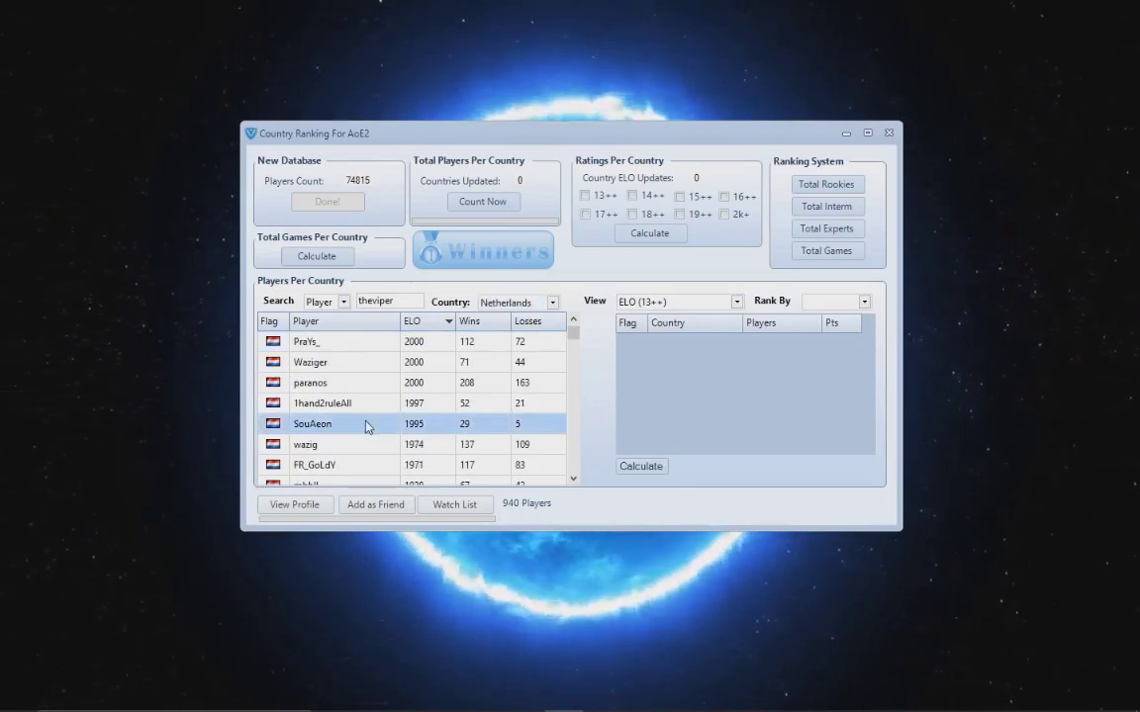
click(517, 302)
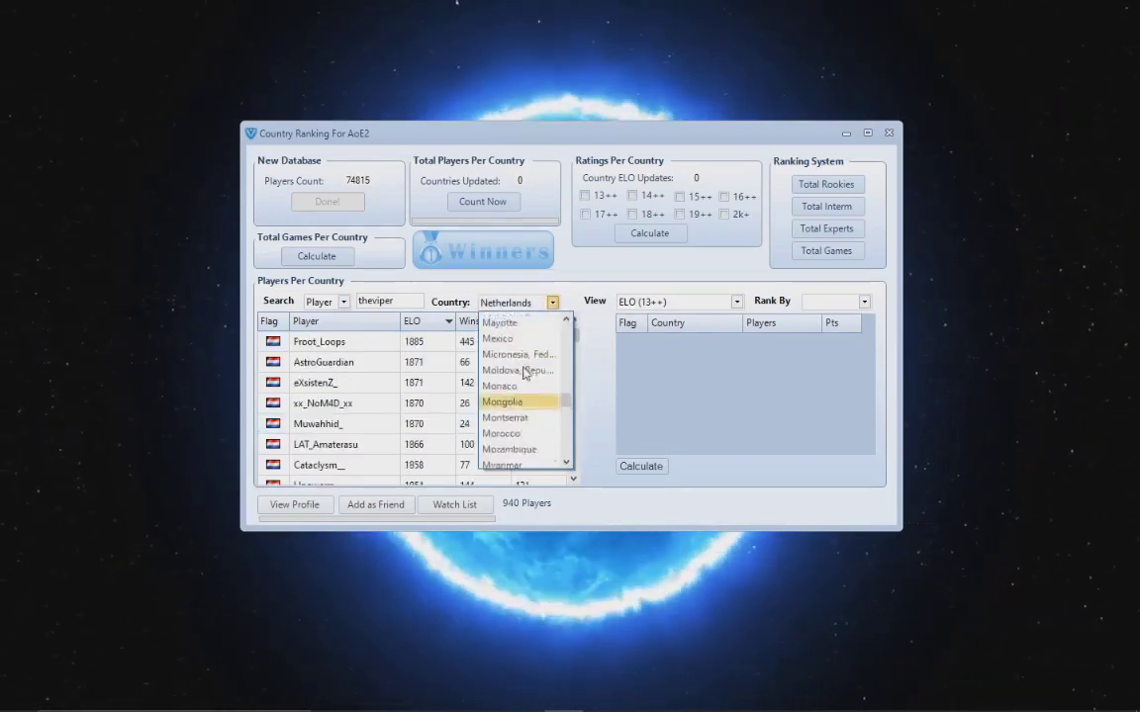
scroll(518, 403, up, 2)
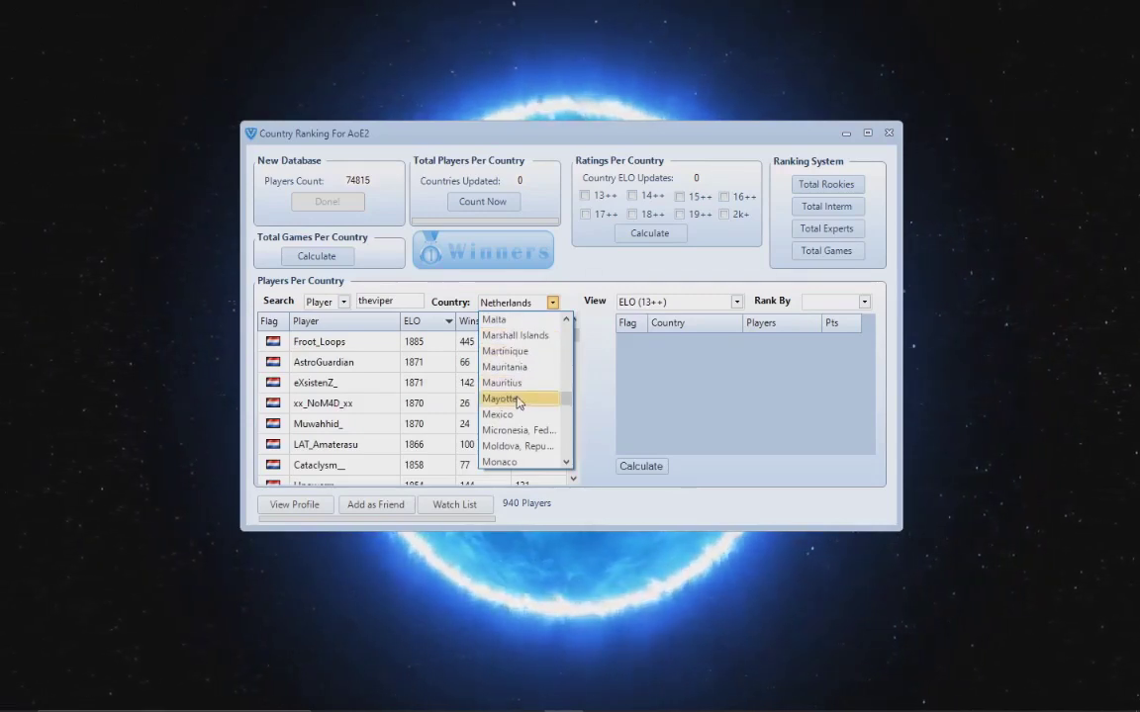
click(594, 357)
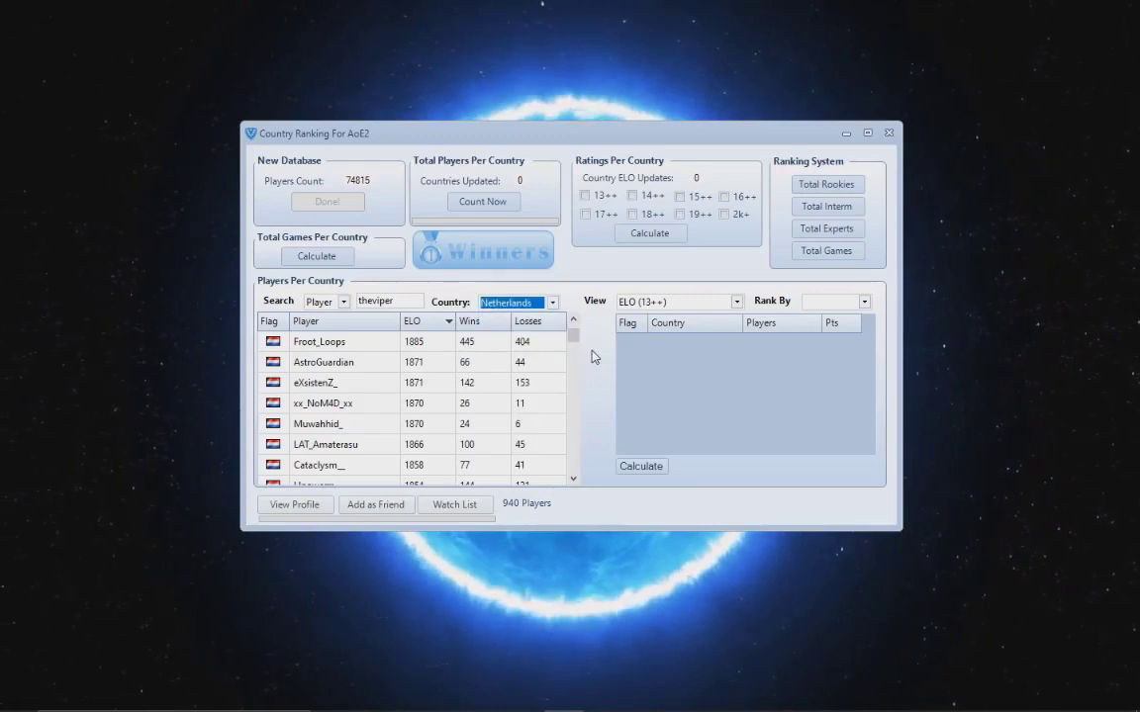
click(639, 305)
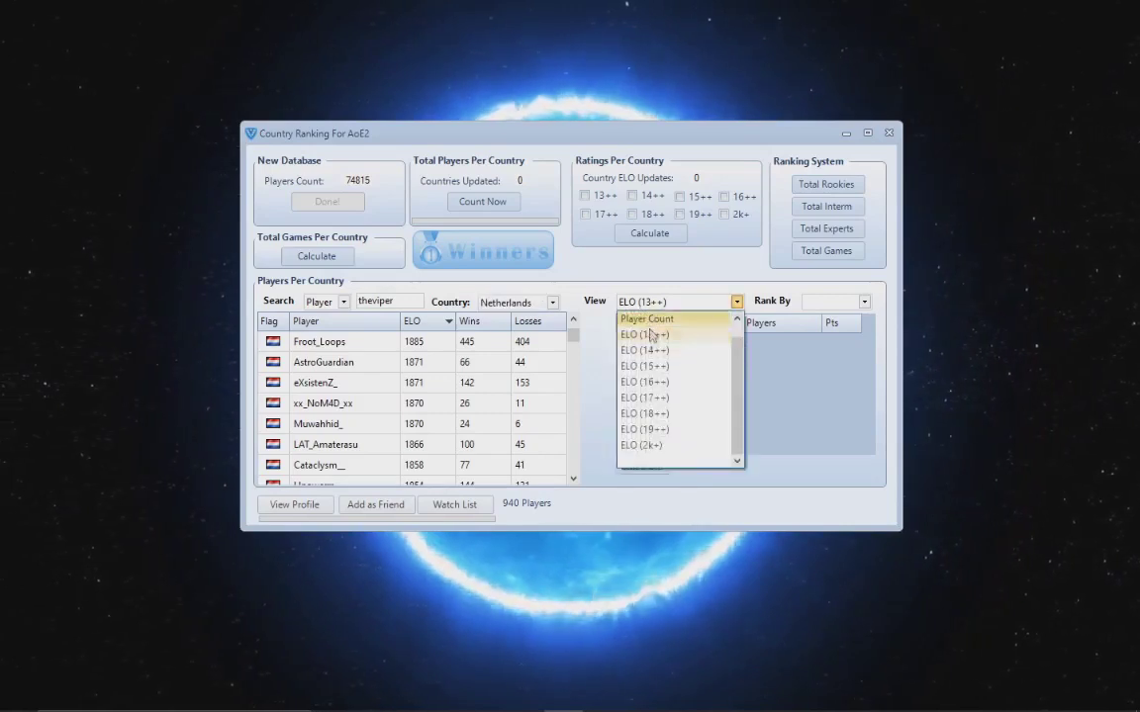
Switch the country ranking view to ELO (17++) and browse the player list
click(654, 402)
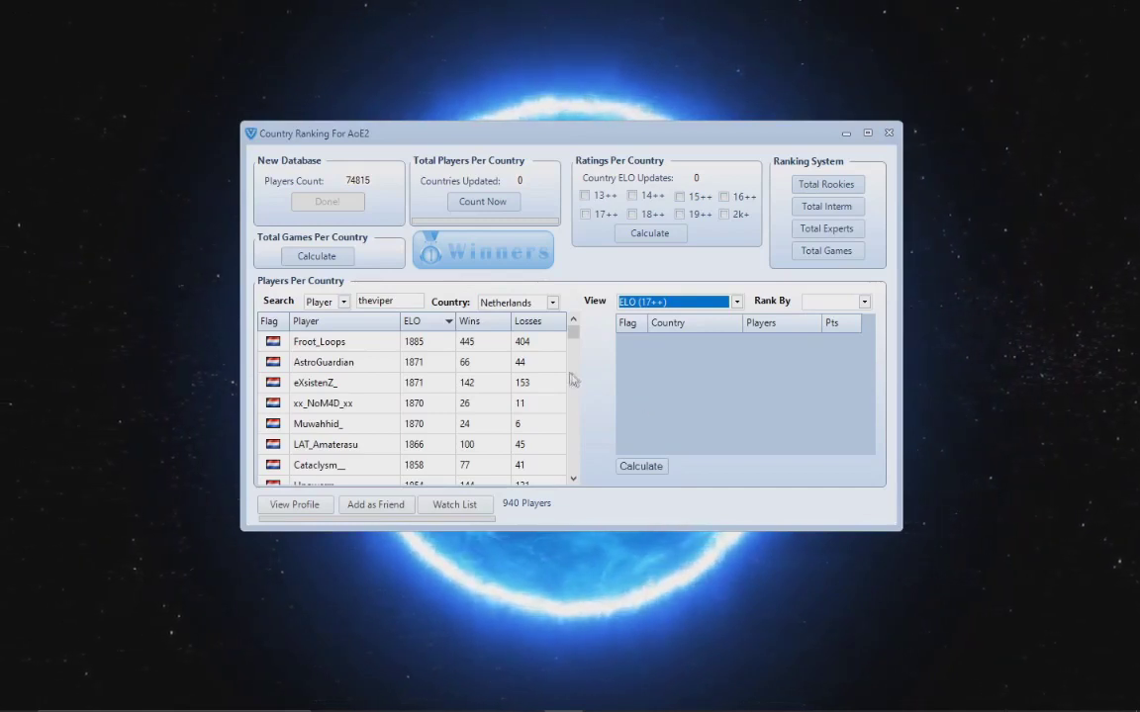
click(524, 341)
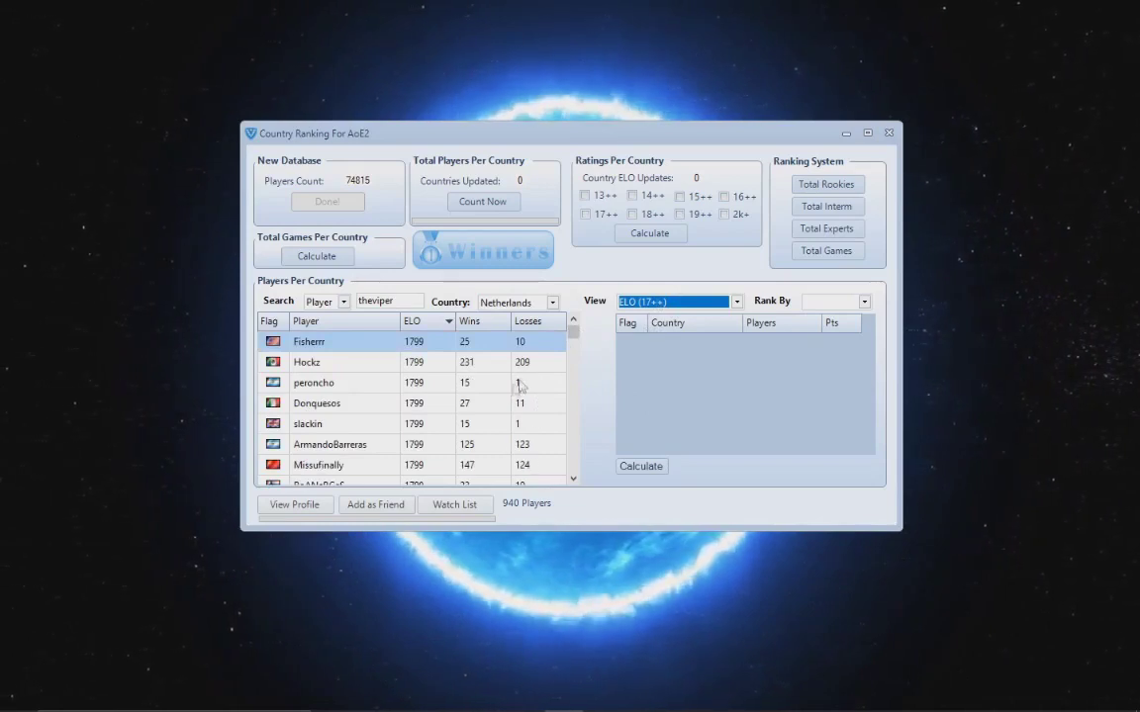
mouse_move(573, 333)
mouse_down()
mouse_move(574, 477)
mouse_move(575, 325)
mouse_up()
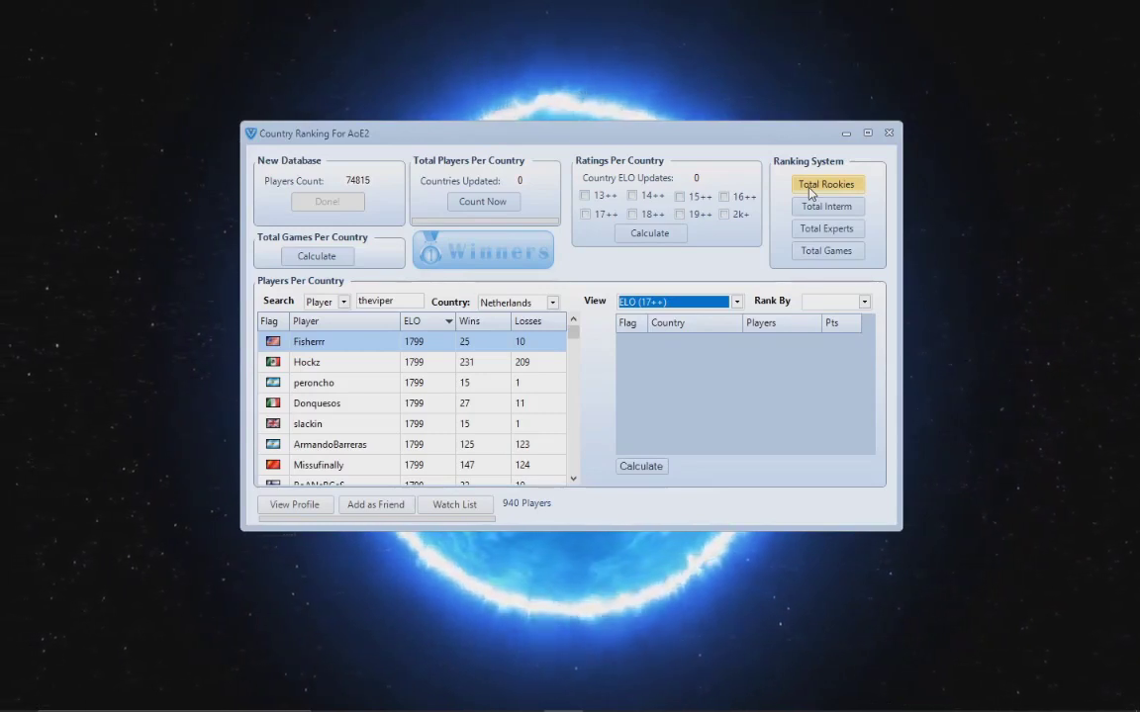
Show the Top 20 Countries With Highest Rookies Count list, scroll through it, then close it
click(811, 190)
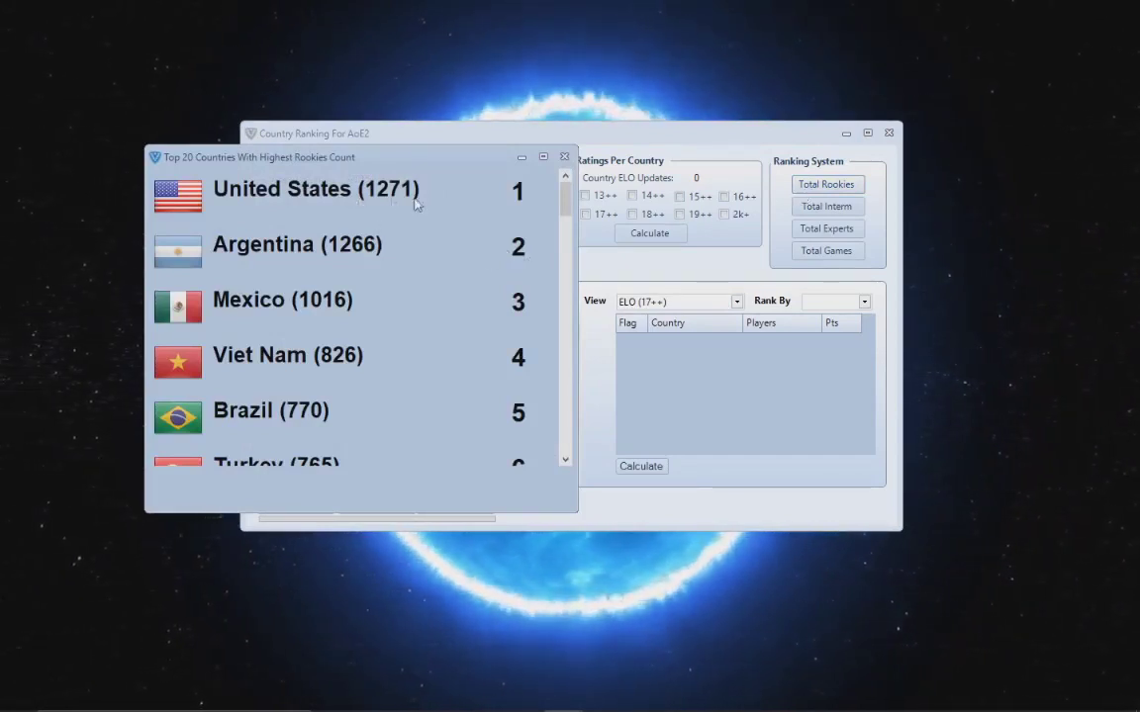
scroll(381, 229, down, 2)
scroll(282, 317, down, 5)
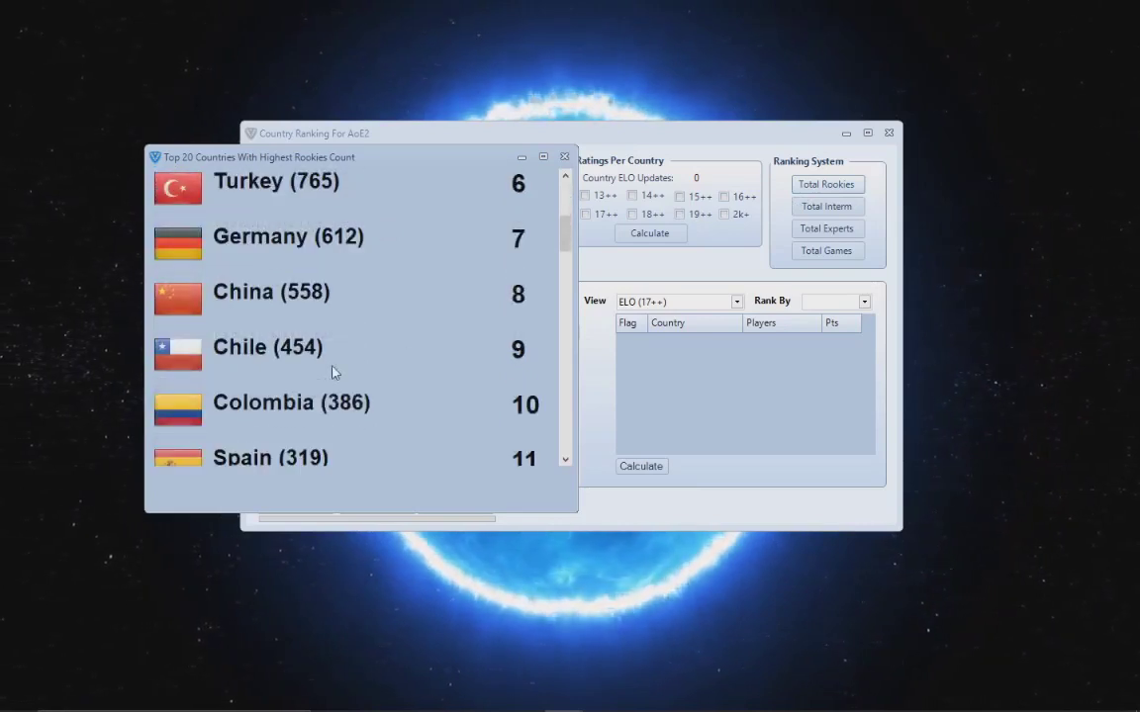
scroll(291, 326, down, 2)
scroll(288, 297, down, 2)
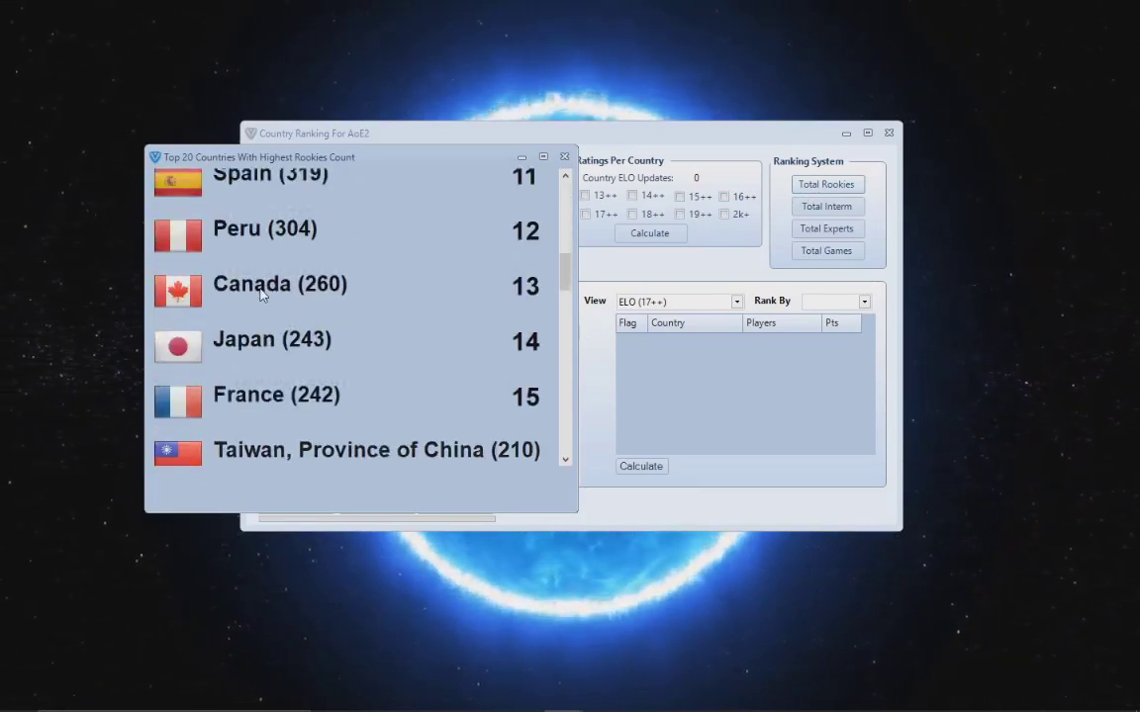
scroll(306, 318, down, 2)
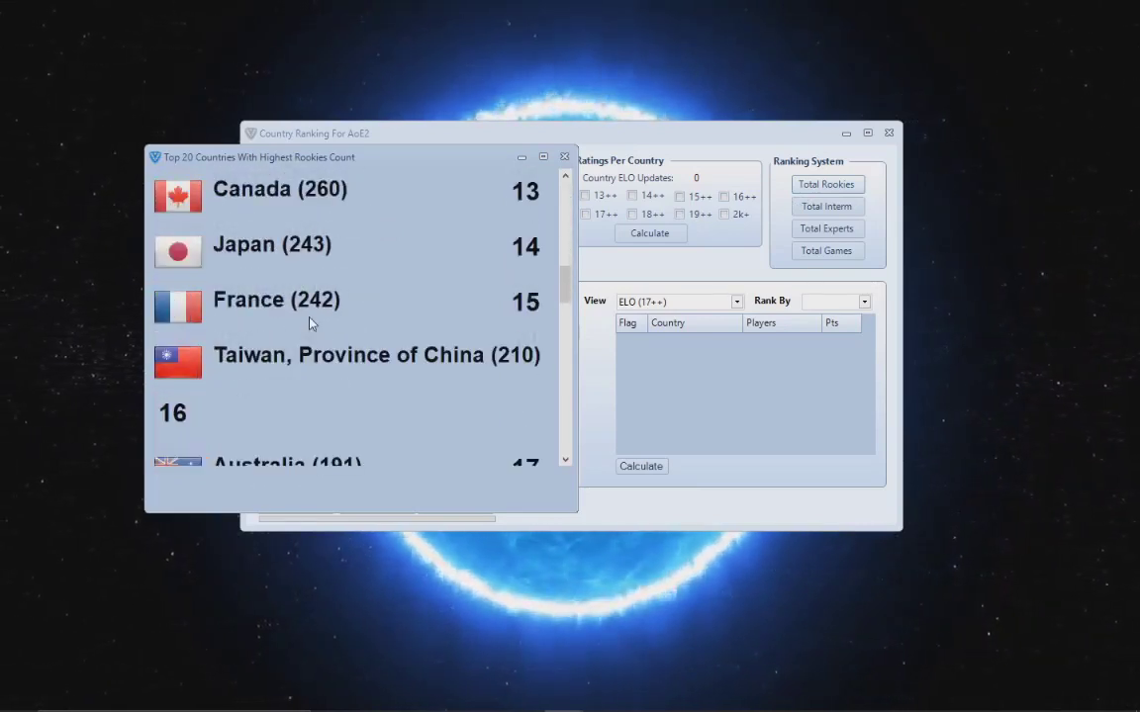
scroll(309, 324, down, 2)
scroll(310, 324, down, 6)
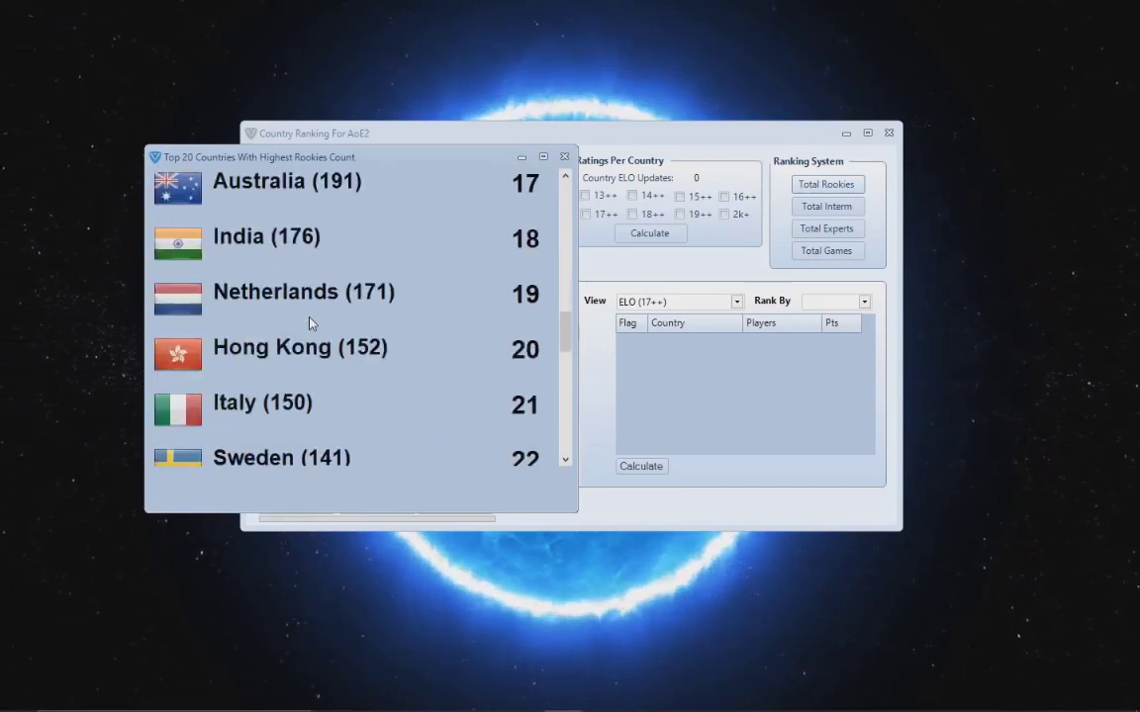
scroll(309, 323, down, 5)
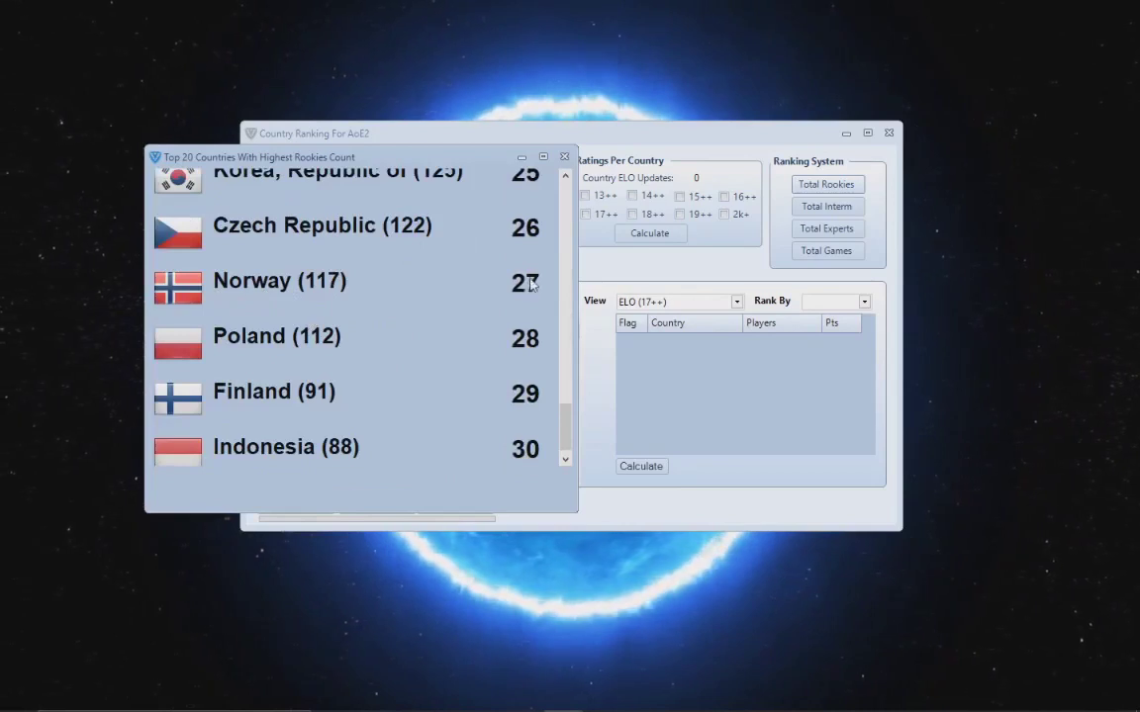
scroll(265, 295, down, 1)
scroll(364, 389, up, 9)
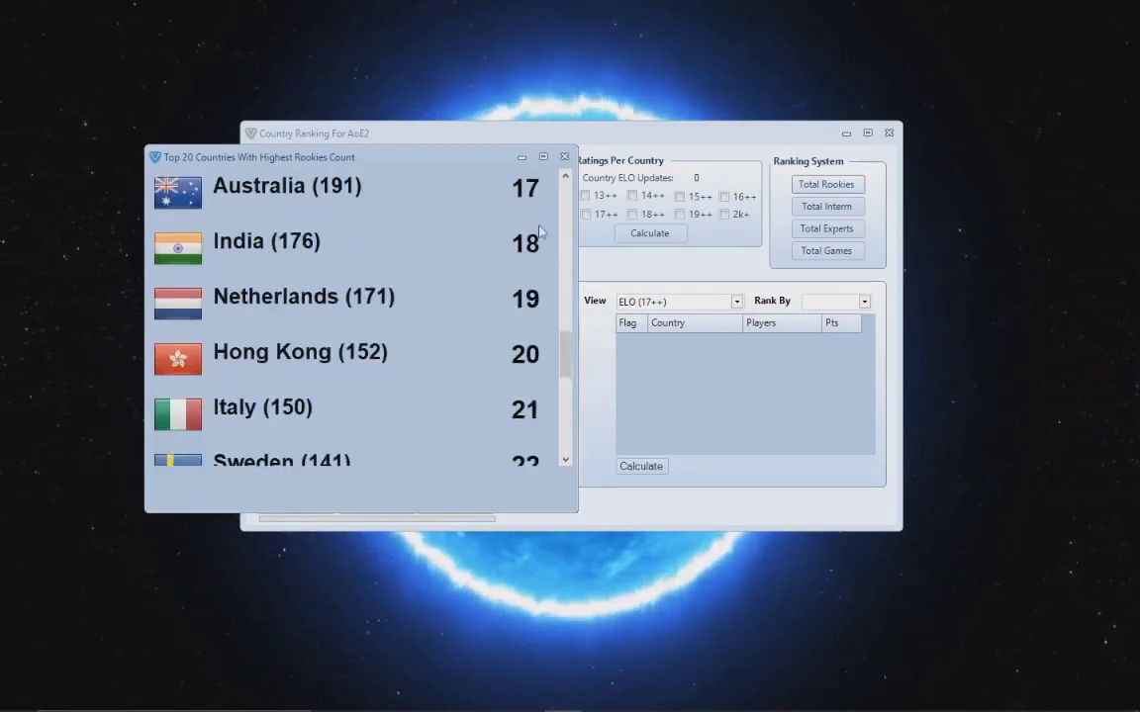
click(564, 156)
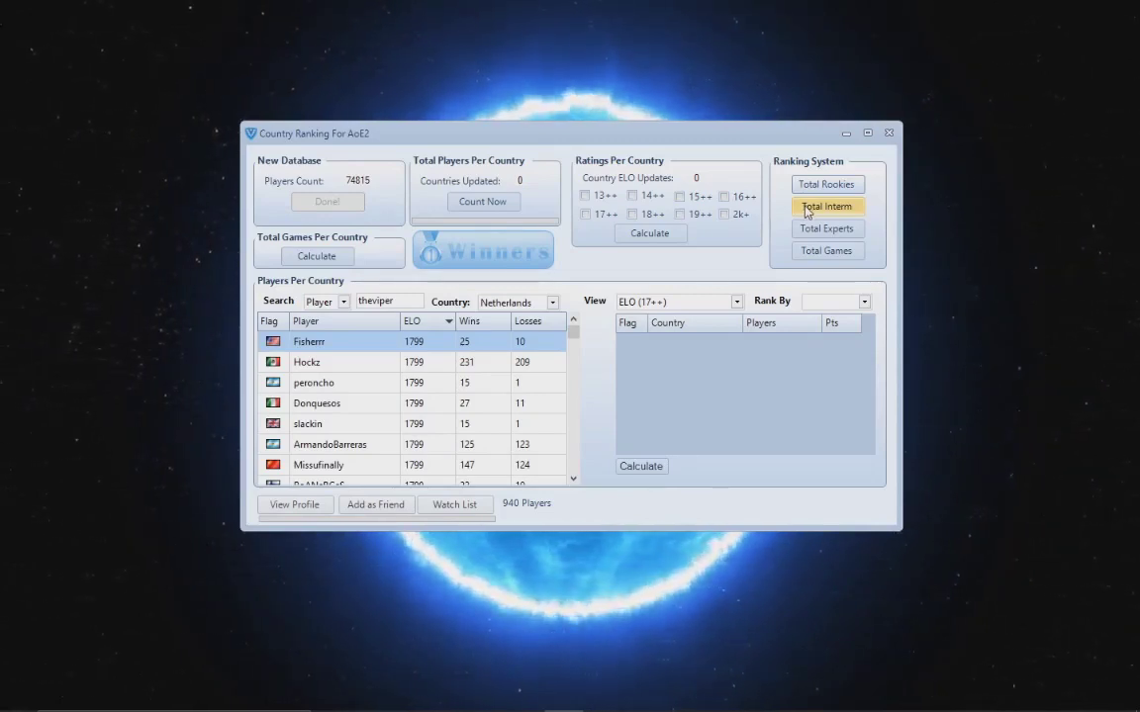
click(807, 210)
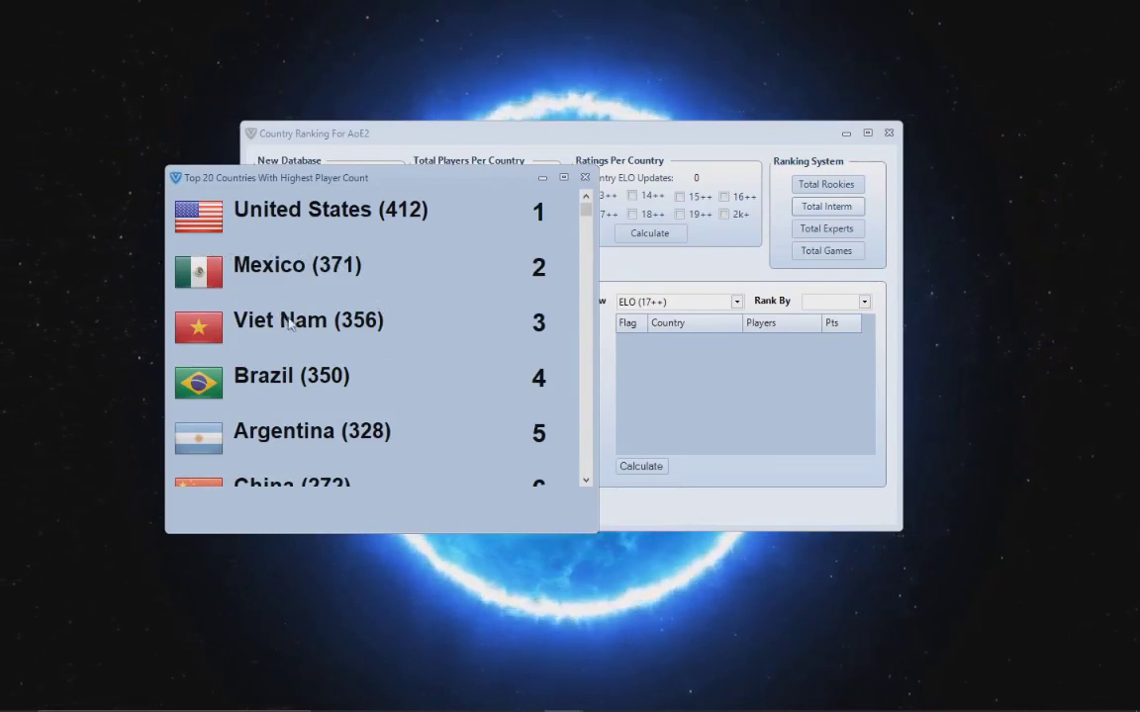
Scroll the intermediate player count list (United States 412, Mexico 371), then close it
scroll(284, 375, down, 2)
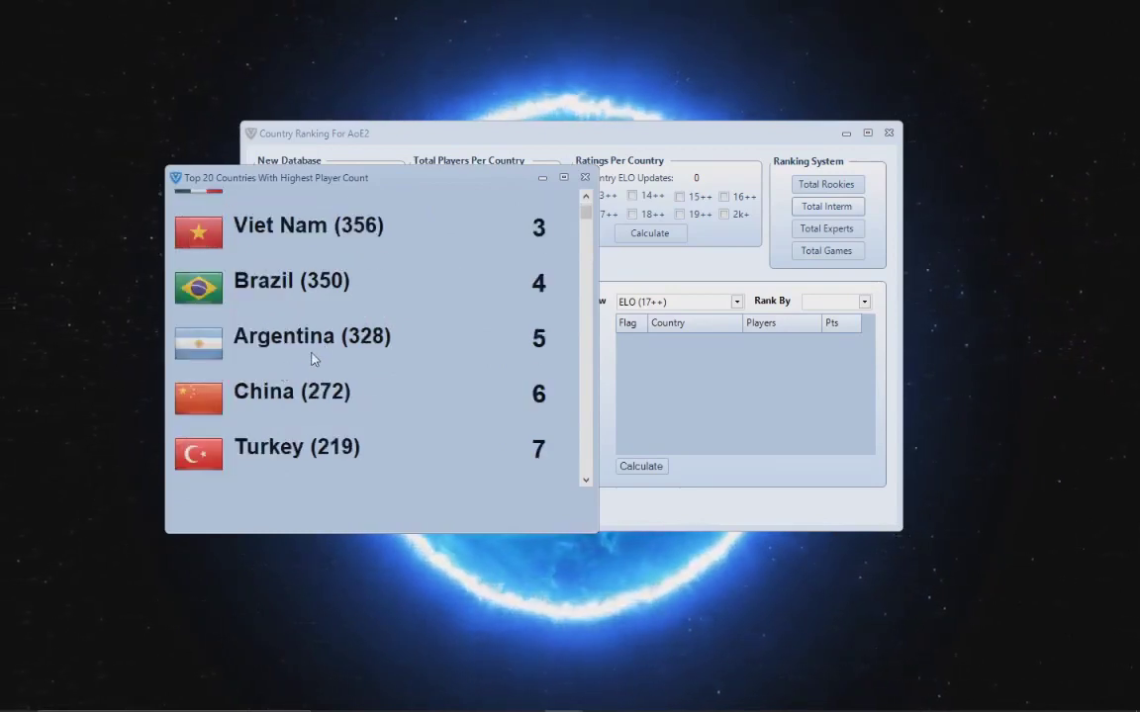
scroll(312, 360, down, 5)
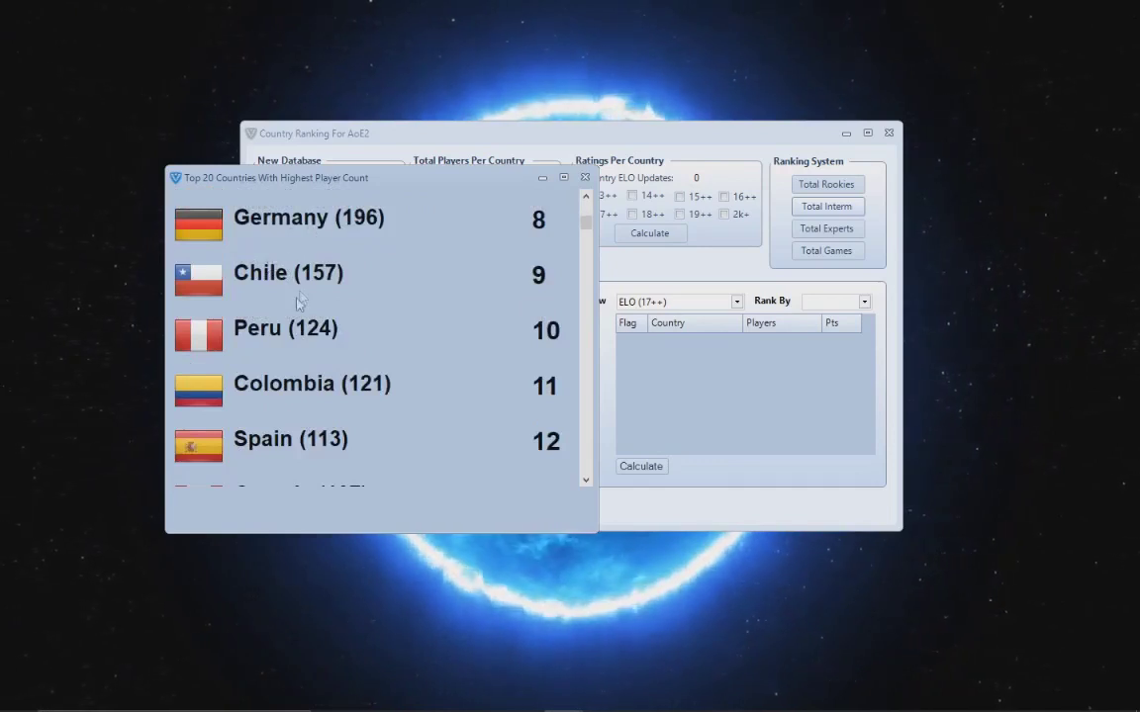
scroll(287, 332, down, 2)
scroll(282, 346, down, 3)
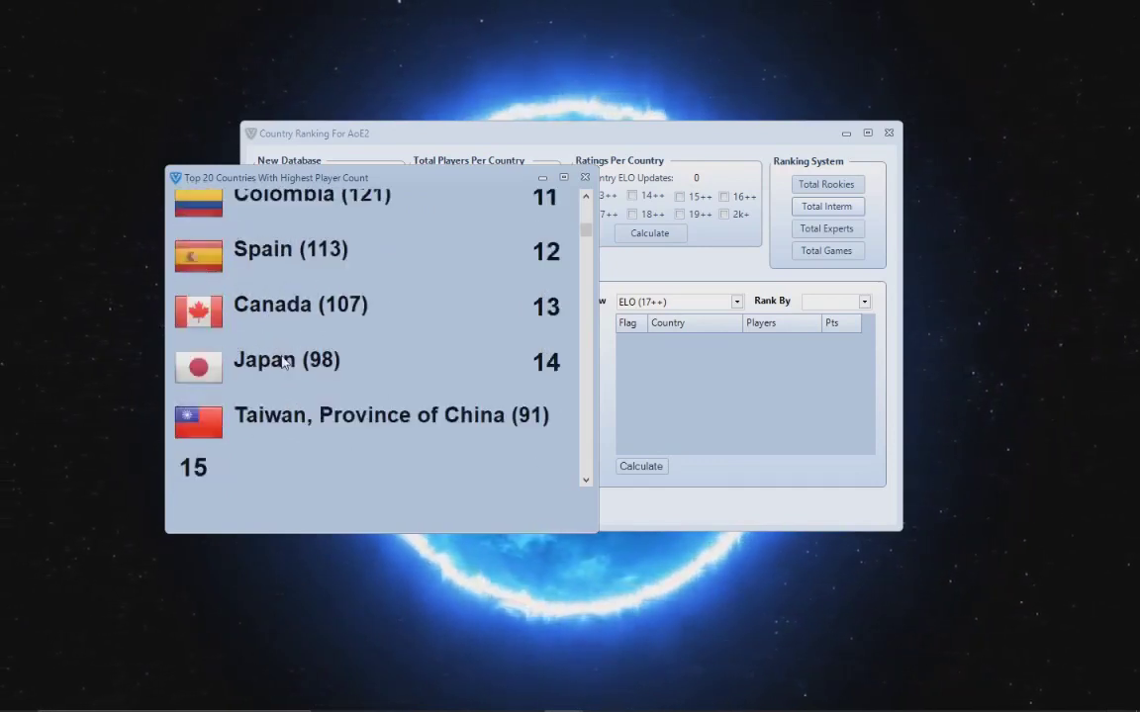
scroll(282, 362, down, 5)
scroll(294, 326, up, 2)
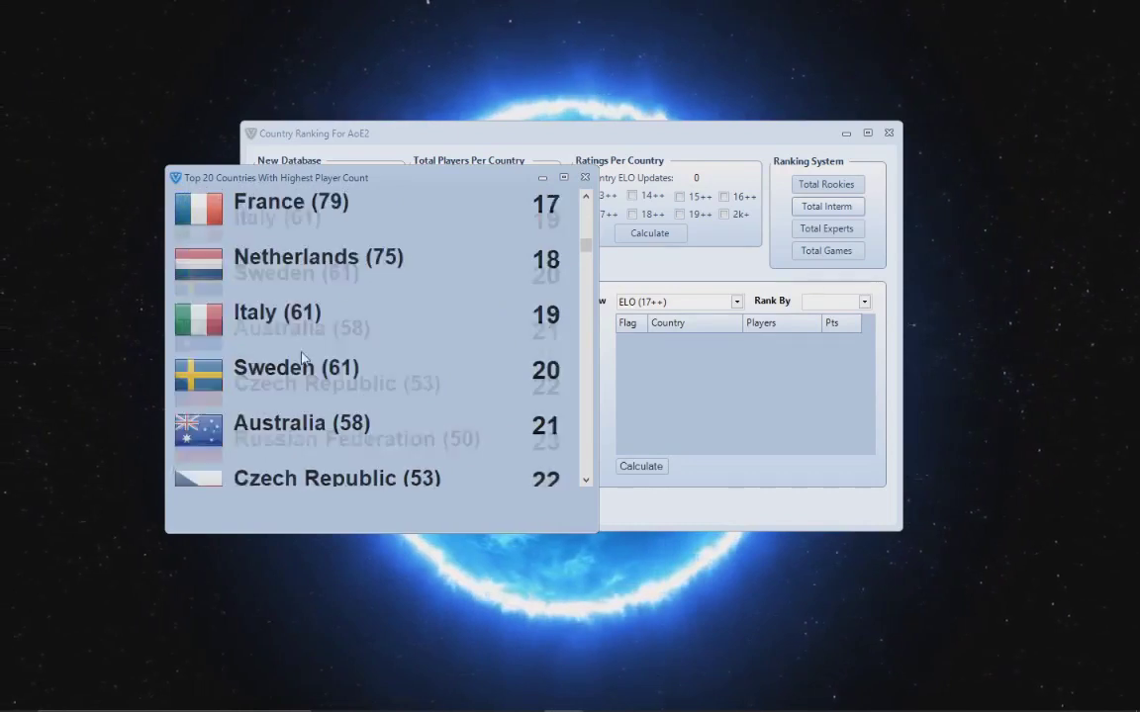
scroll(500, 287, down, 5)
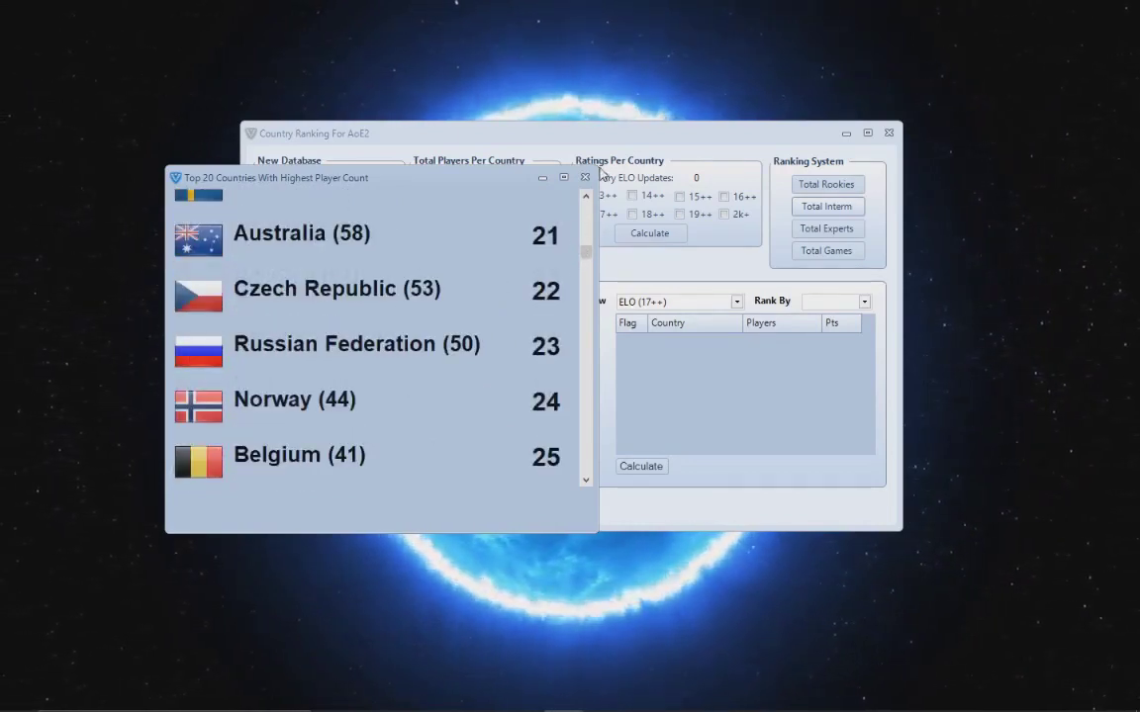
scroll(532, 299, down, 1)
scroll(533, 299, down, 5)
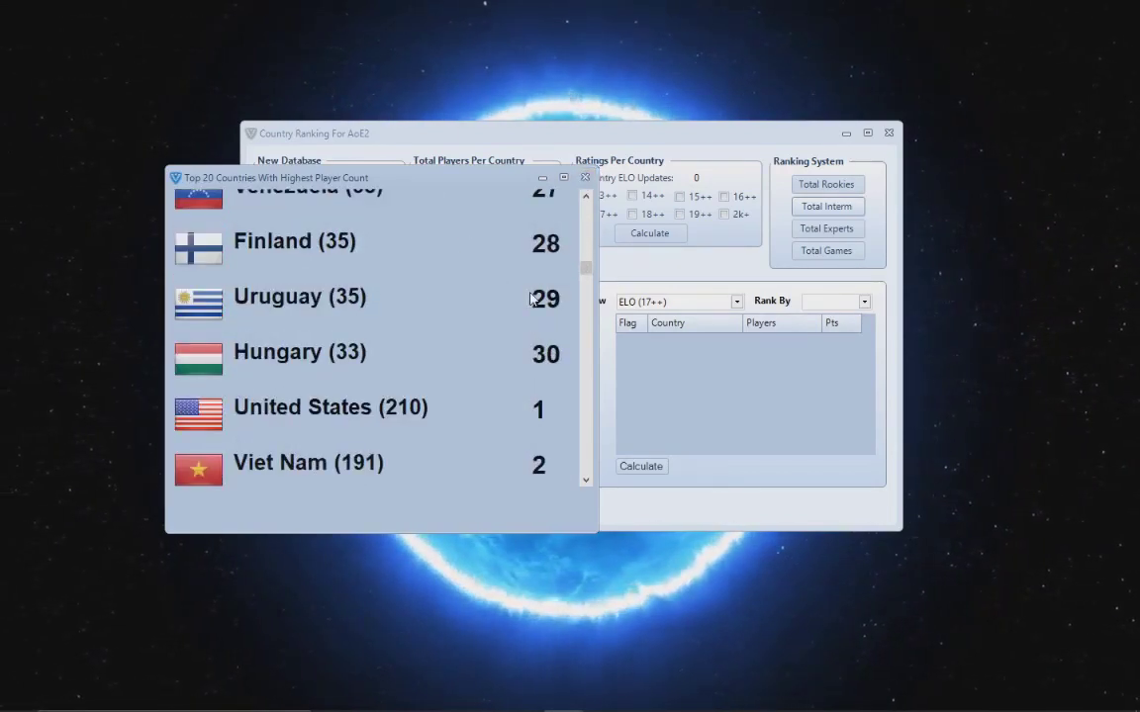
click(584, 178)
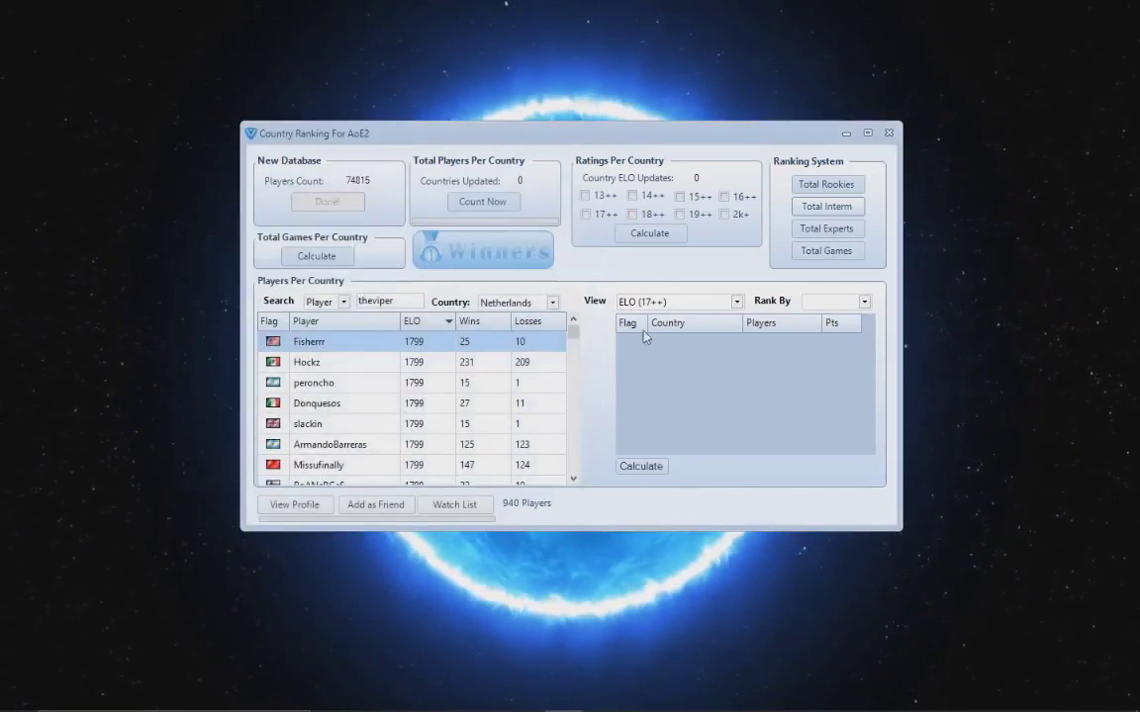
Generate the Top 20 experts count list led by China (119), center it, review, and close
click(810, 233)
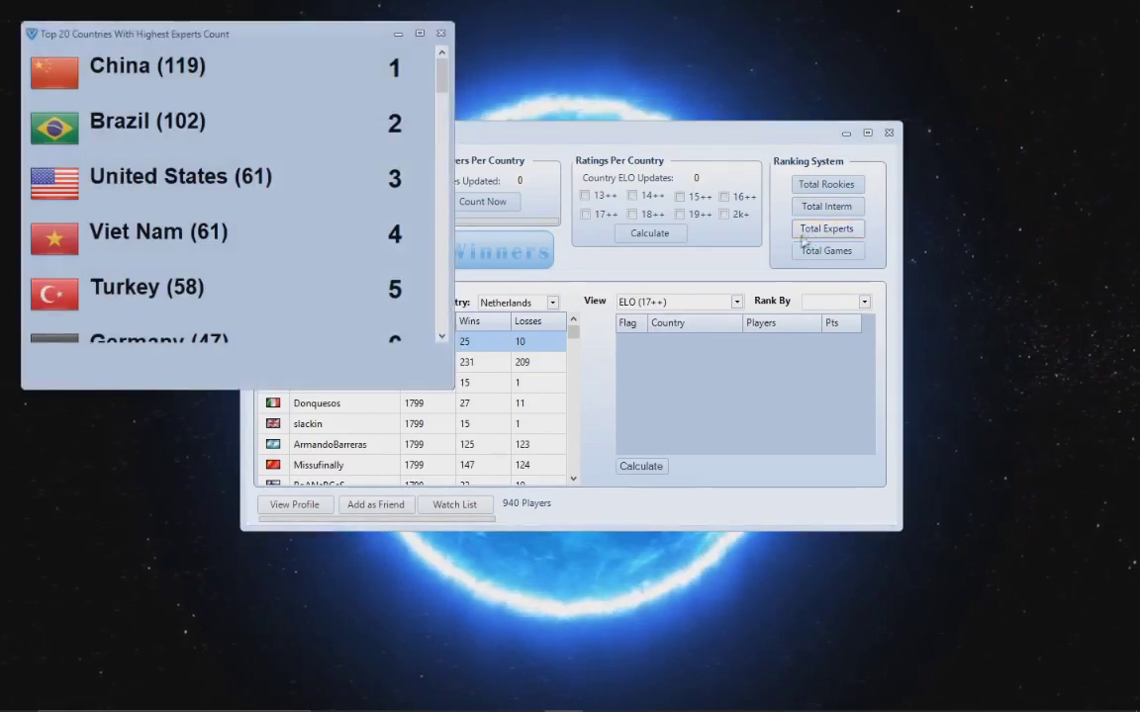
drag(265, 35, 538, 109)
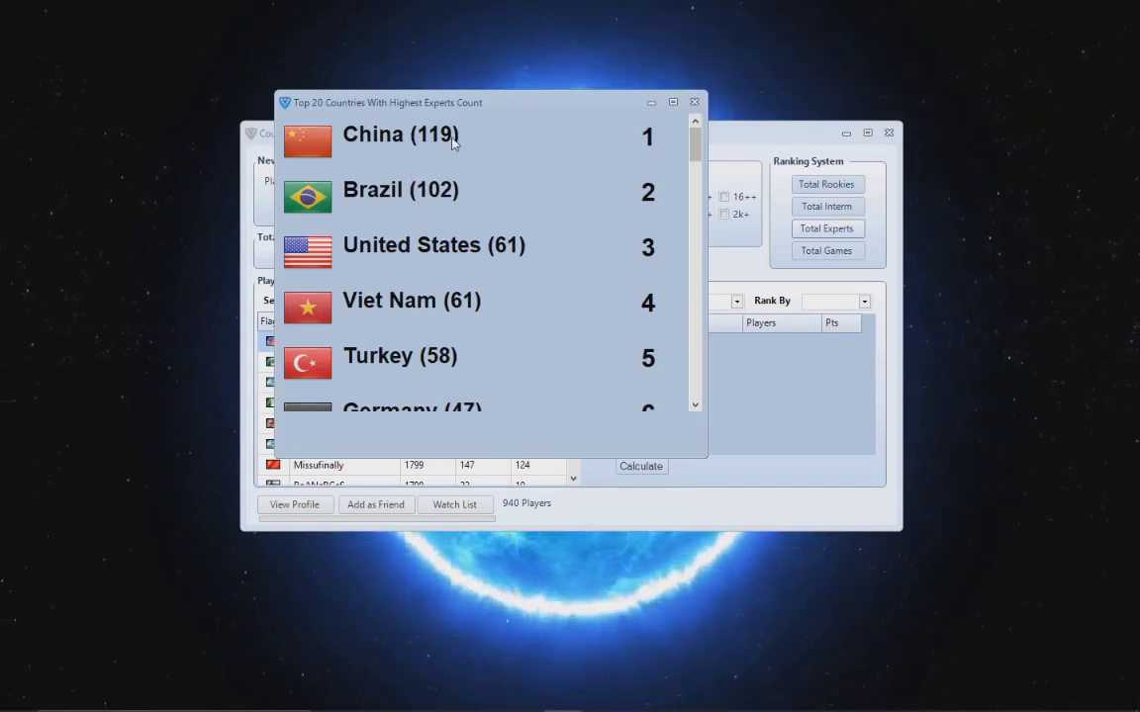
scroll(428, 178, down, 2)
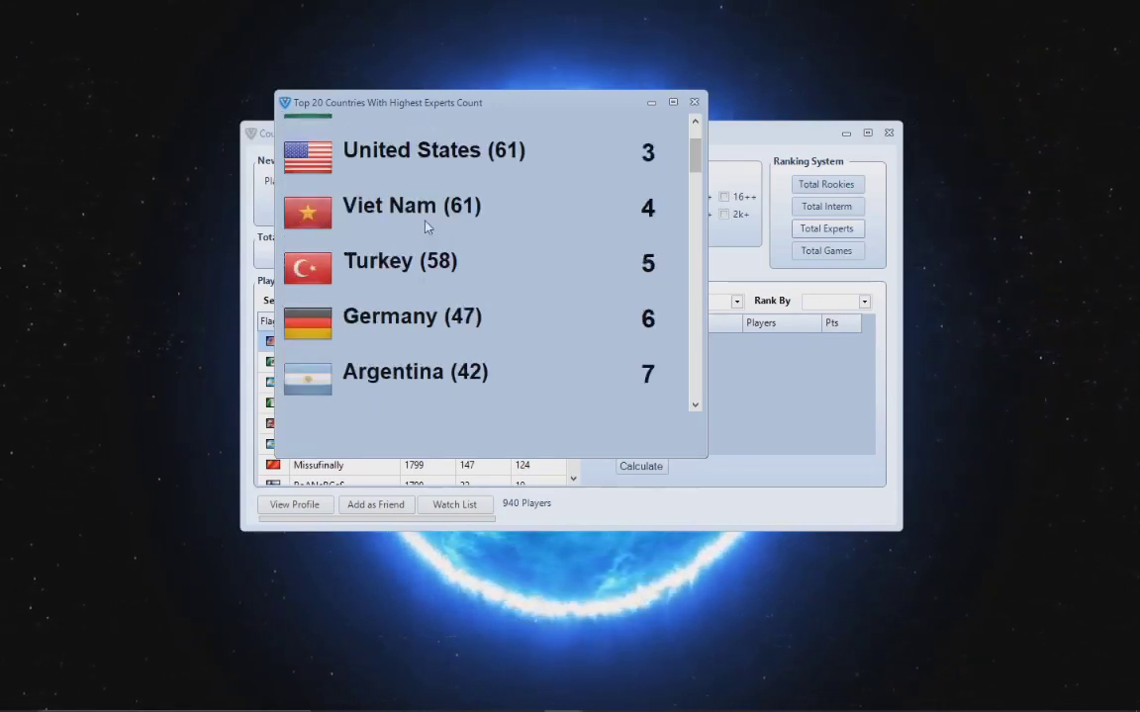
scroll(453, 245, down, 3)
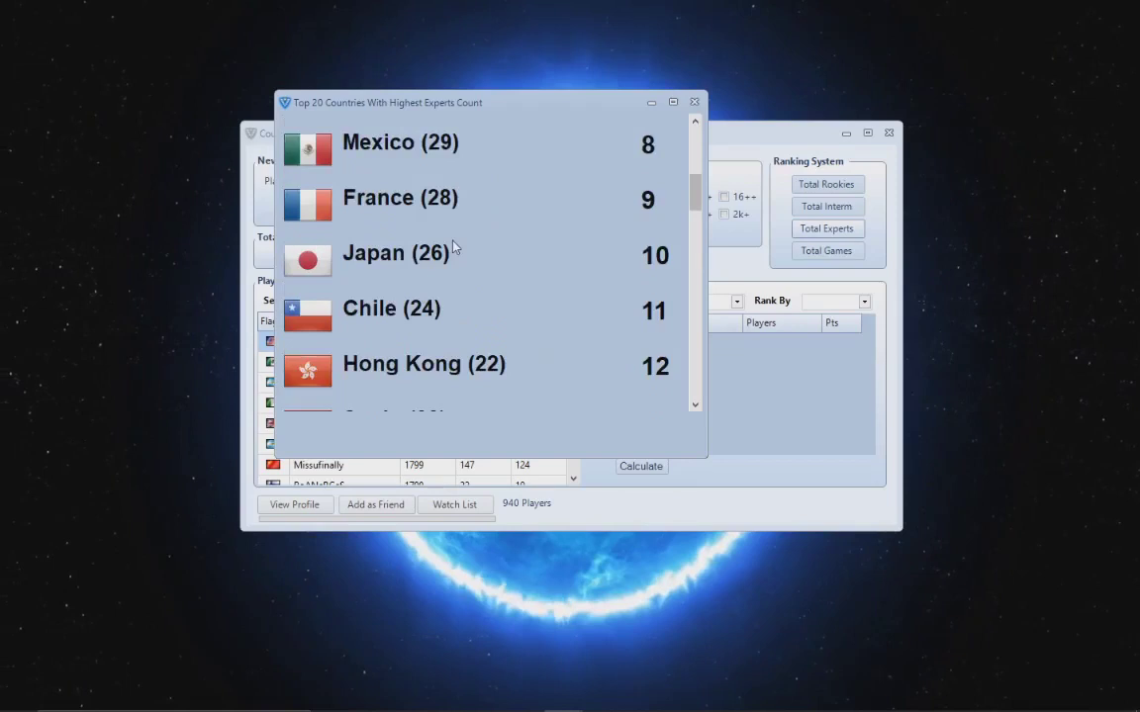
scroll(430, 222, up, 2)
scroll(427, 229, up, 3)
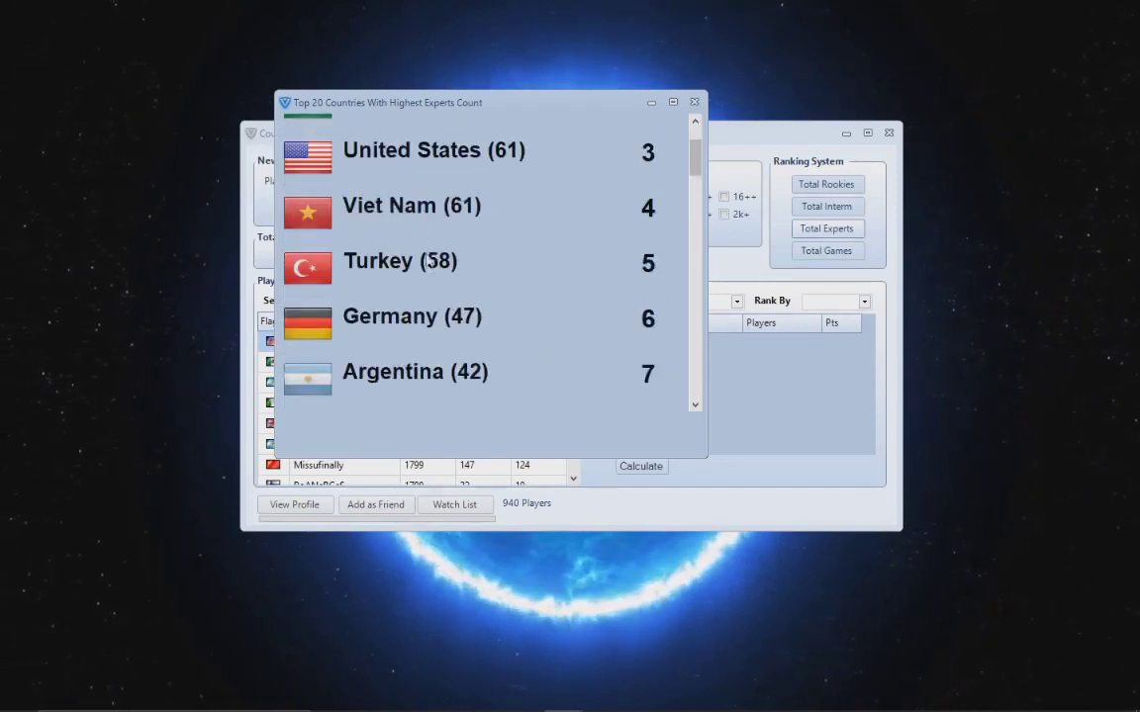
scroll(450, 263, down, 3)
scroll(465, 287, down, 8)
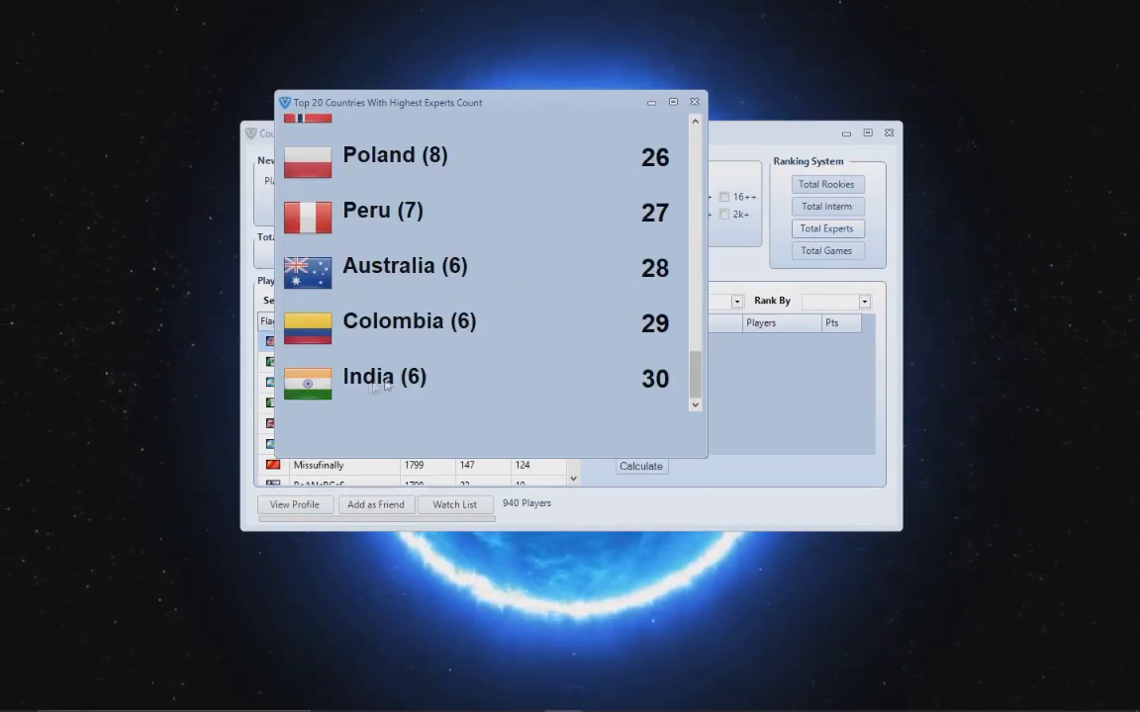
click(693, 104)
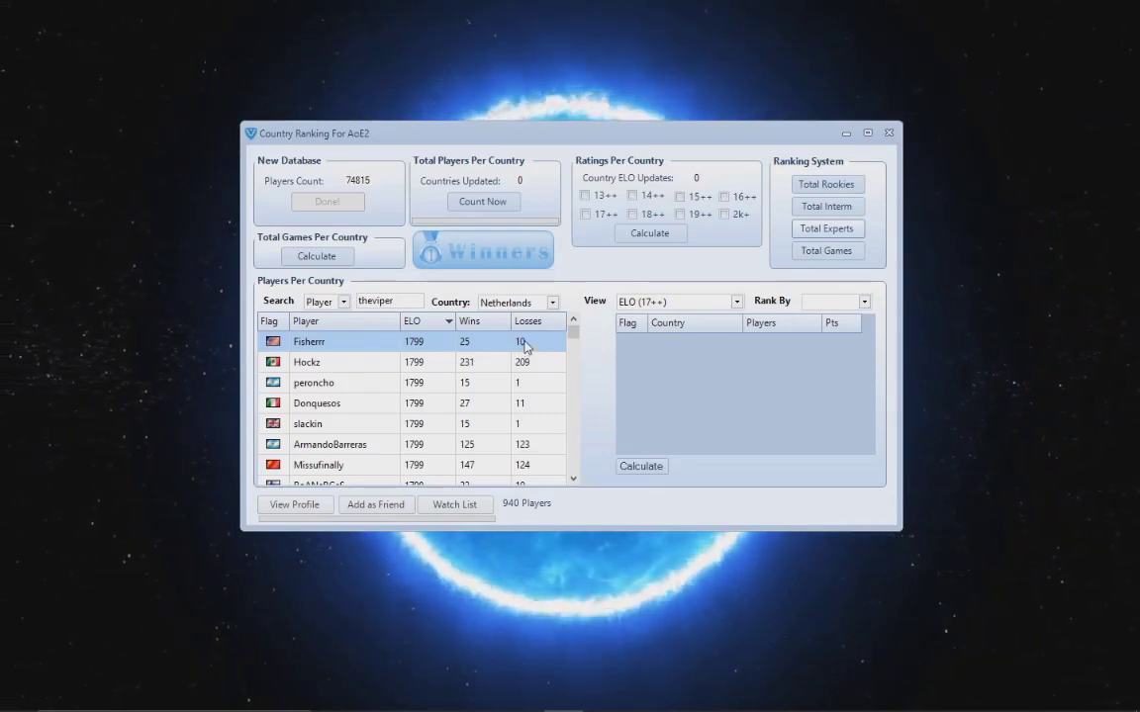
Generate the Top 20 games count list, scroll down to Greece at rank 30, and close it
click(821, 250)
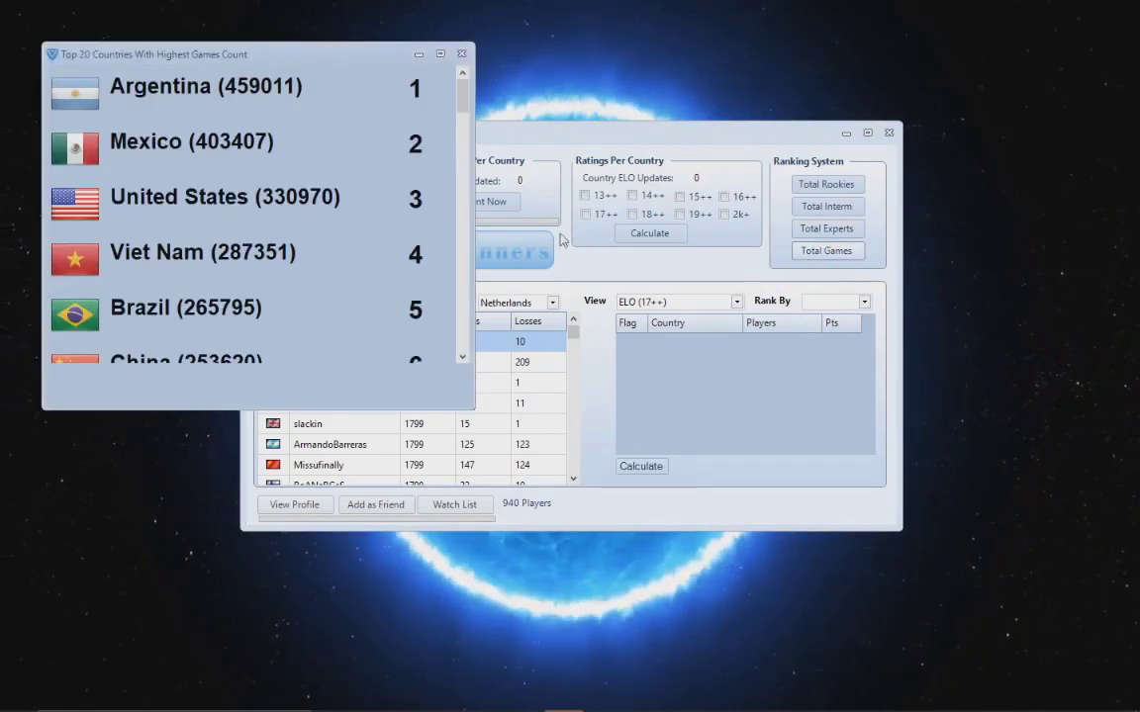
drag(268, 55, 451, 111)
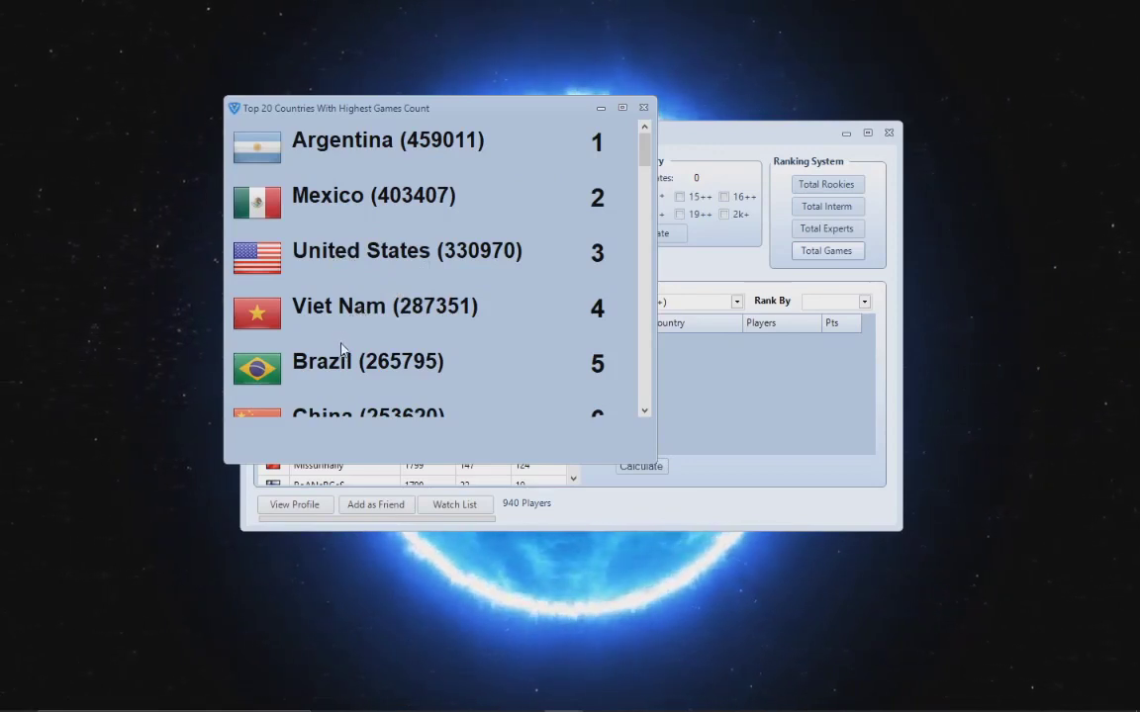
scroll(341, 348, down, 2)
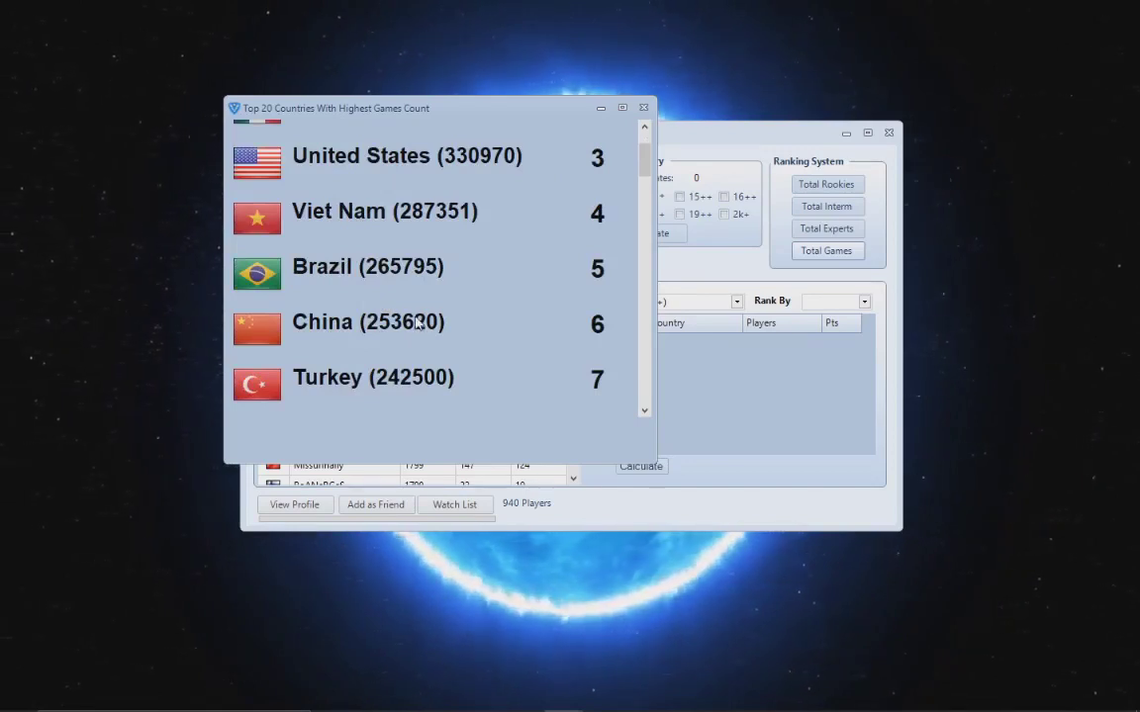
scroll(423, 329, down, 3)
scroll(423, 328, up, 5)
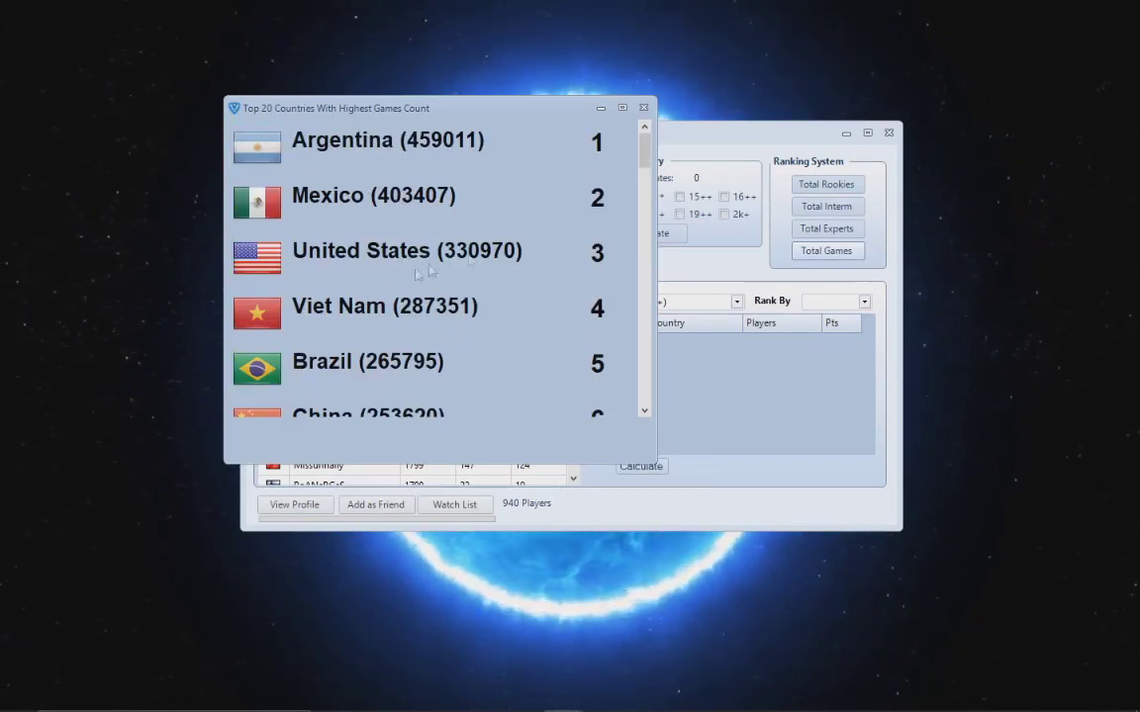
scroll(361, 271, down, 20)
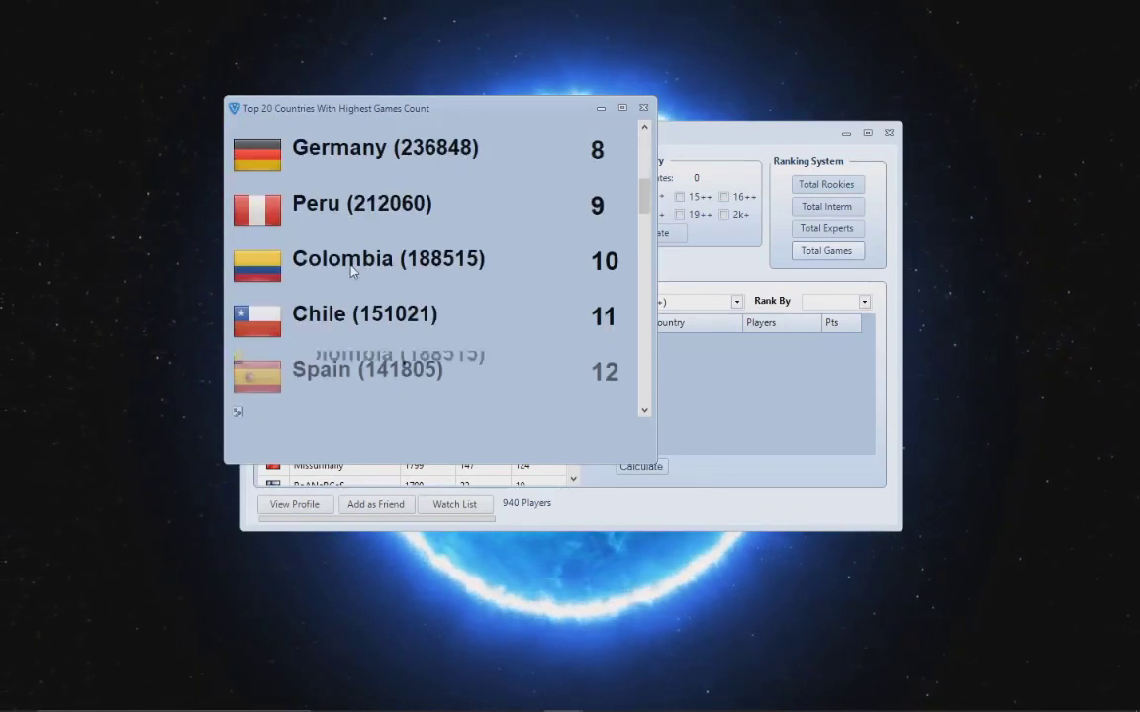
scroll(366, 287, down, 4)
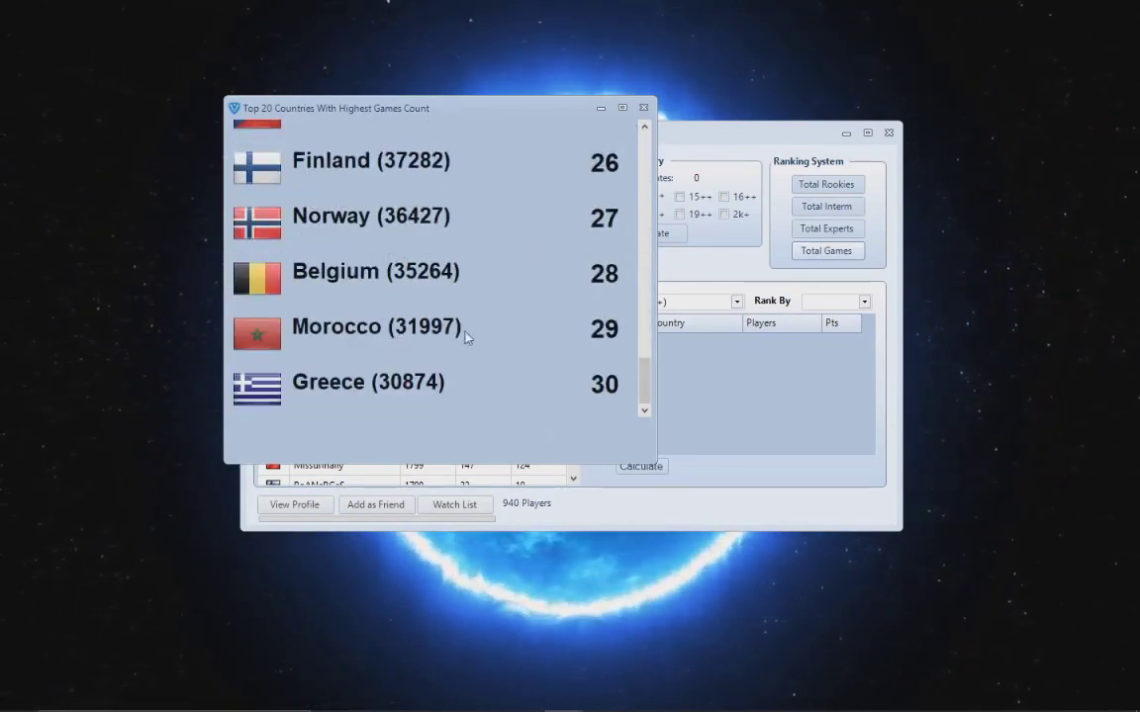
click(643, 106)
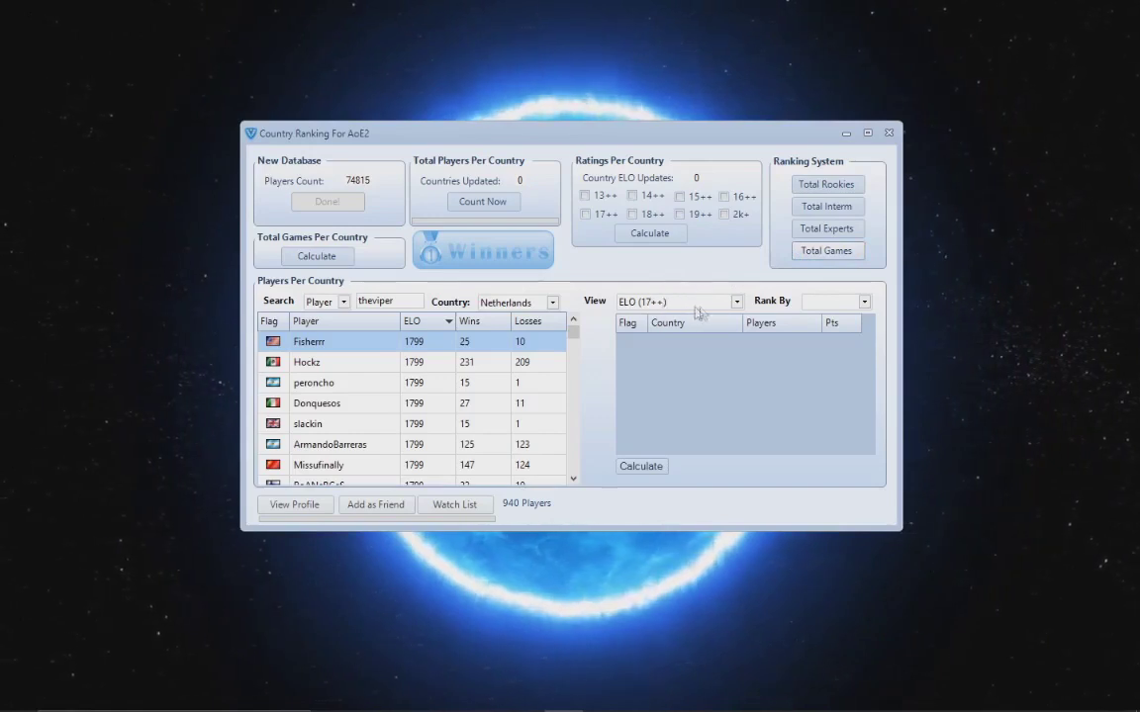
click(843, 302)
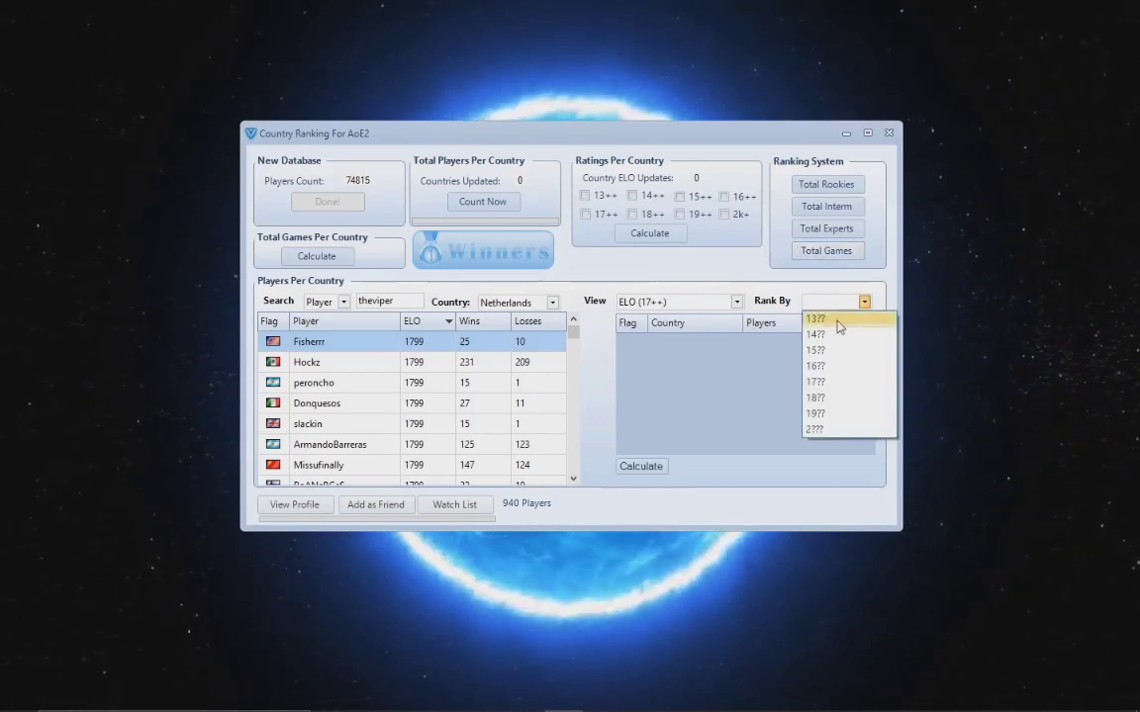
Rank countries by the 13?? bracket and check Uruguay at the bottom of the table
click(841, 319)
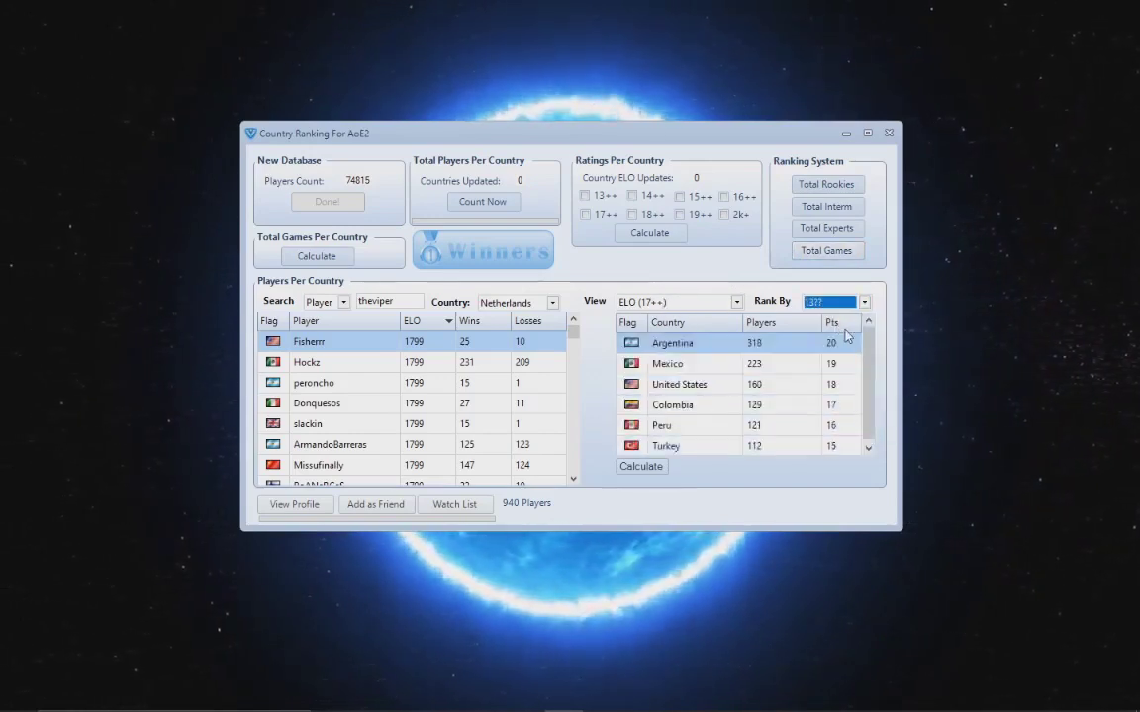
click(857, 305)
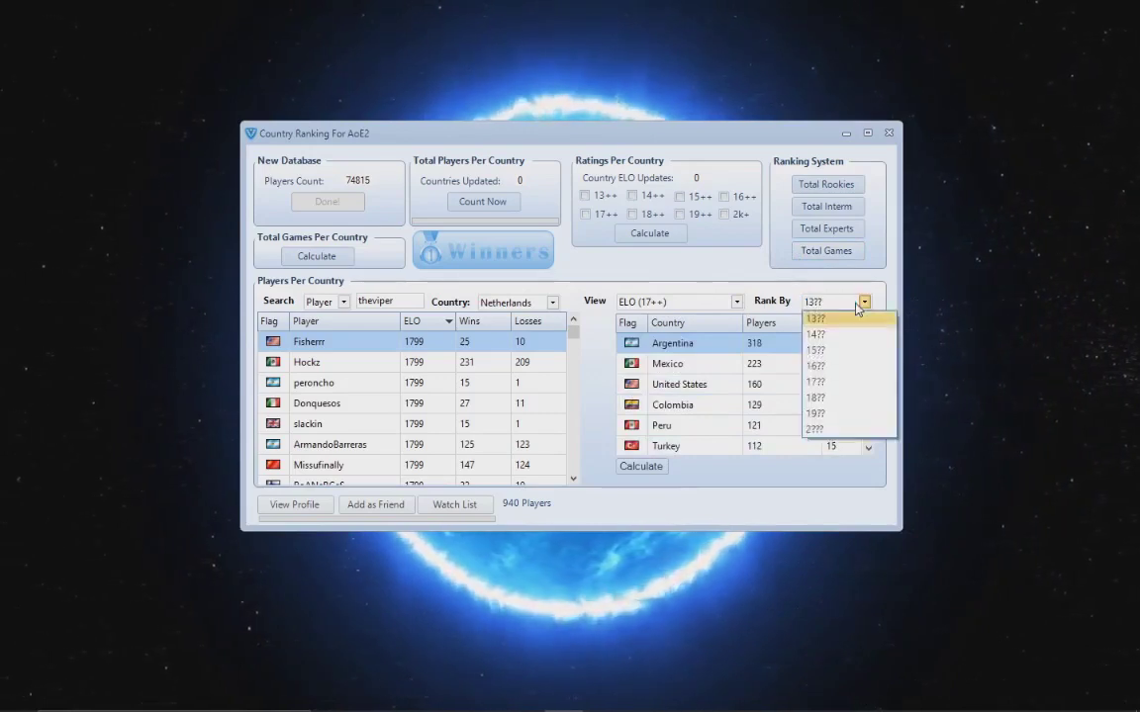
click(836, 320)
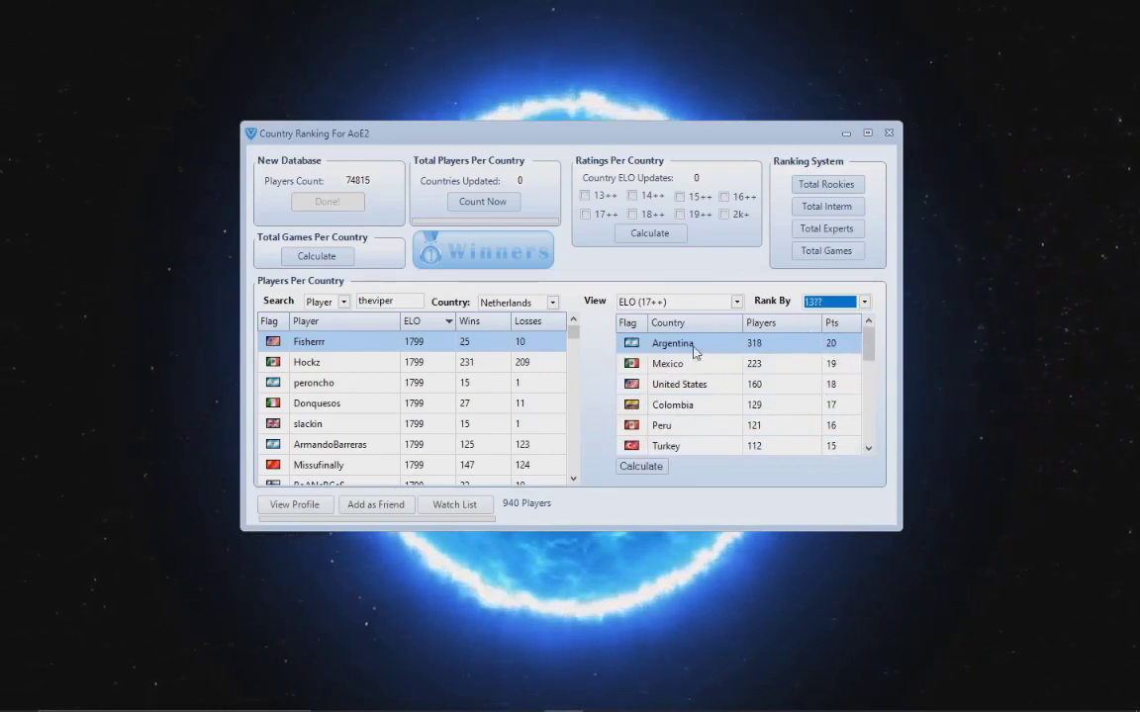
drag(867, 341, 867, 444)
click(830, 433)
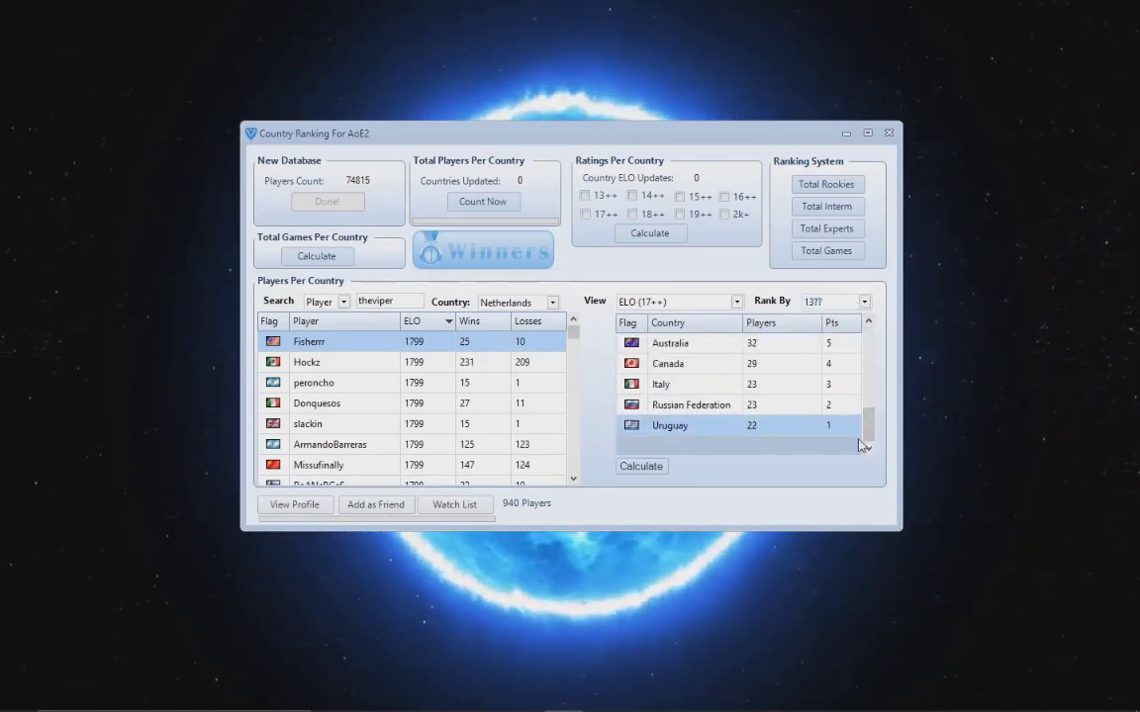
drag(867, 433, 867, 355)
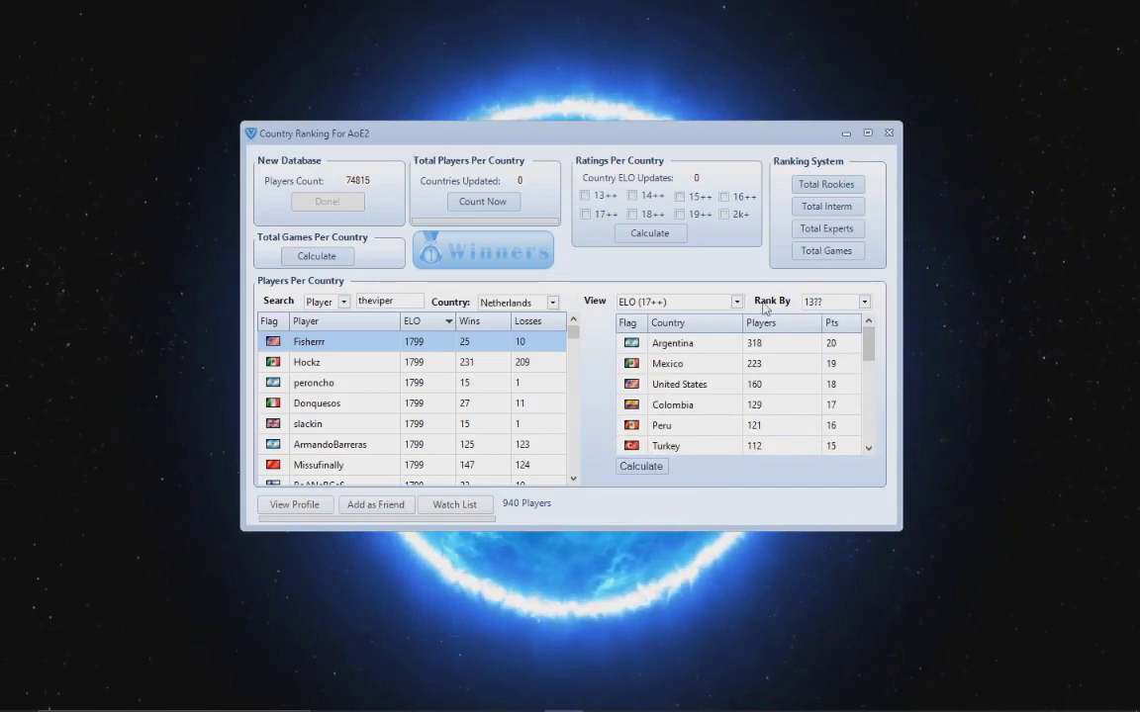
Rank countries by 14??, then 15??, putting Argentina (3898 players) first
click(864, 302)
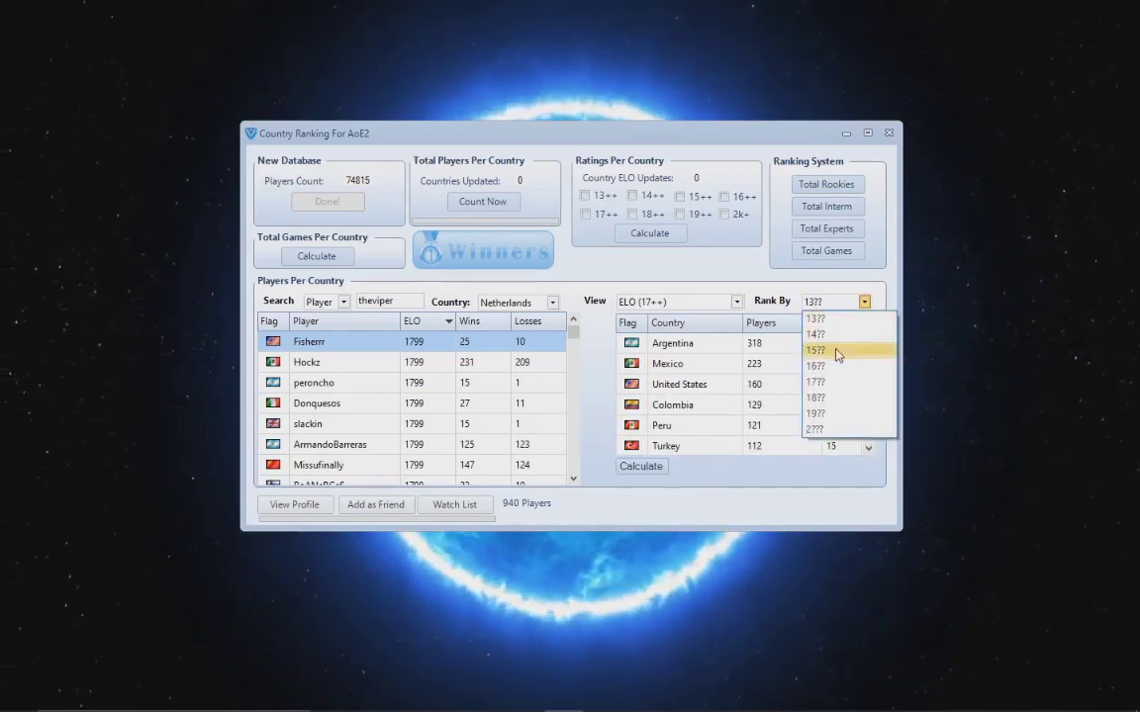
click(839, 336)
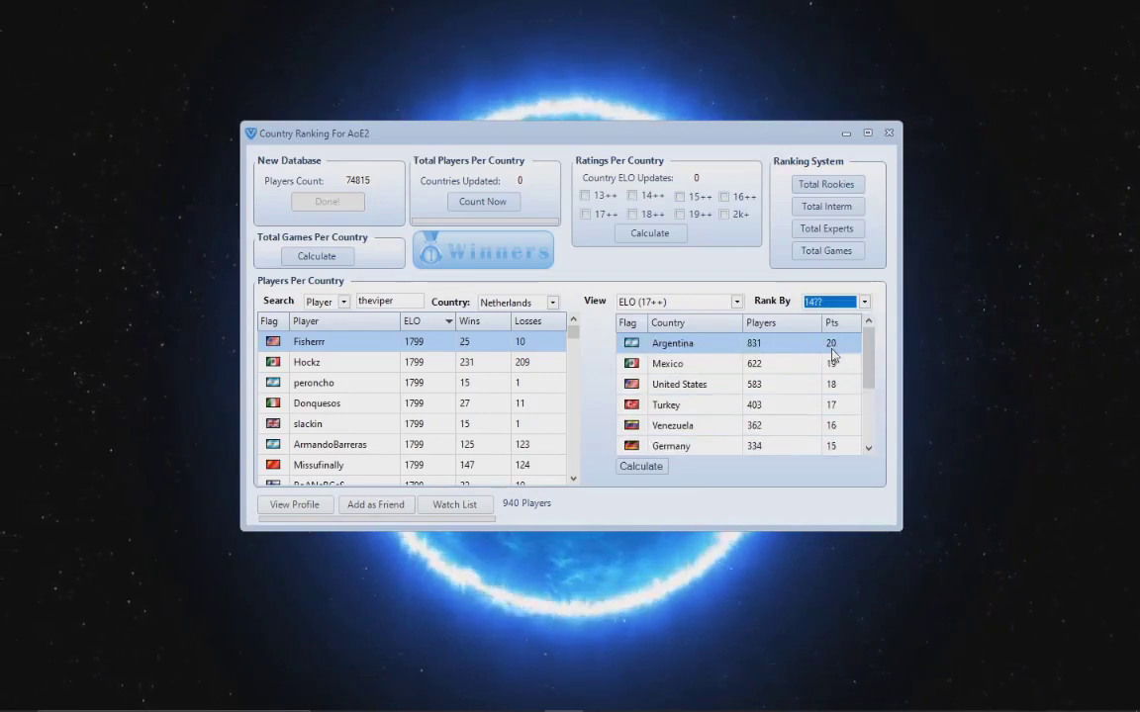
click(864, 301)
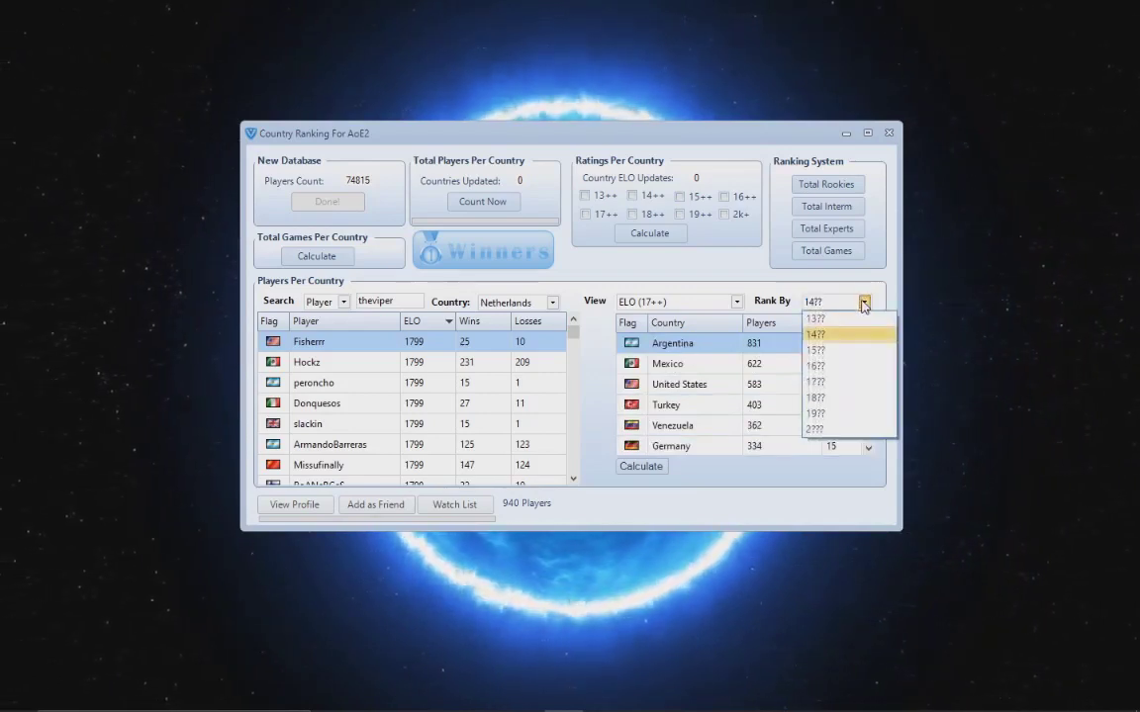
click(833, 354)
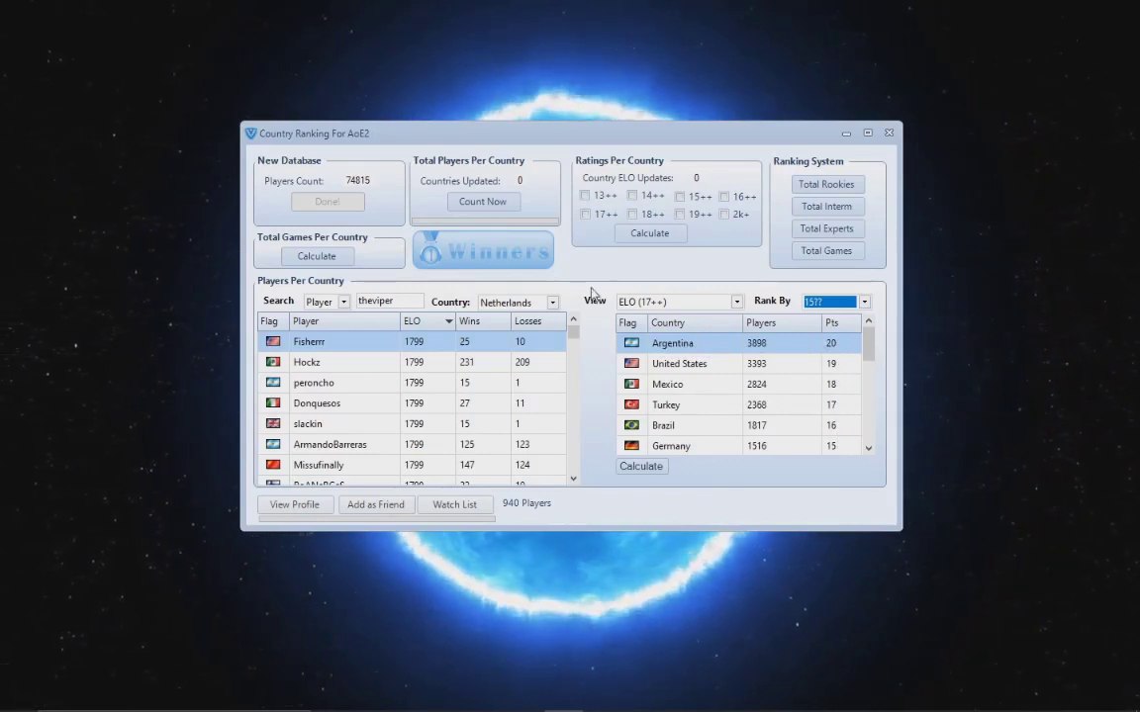
click(497, 255)
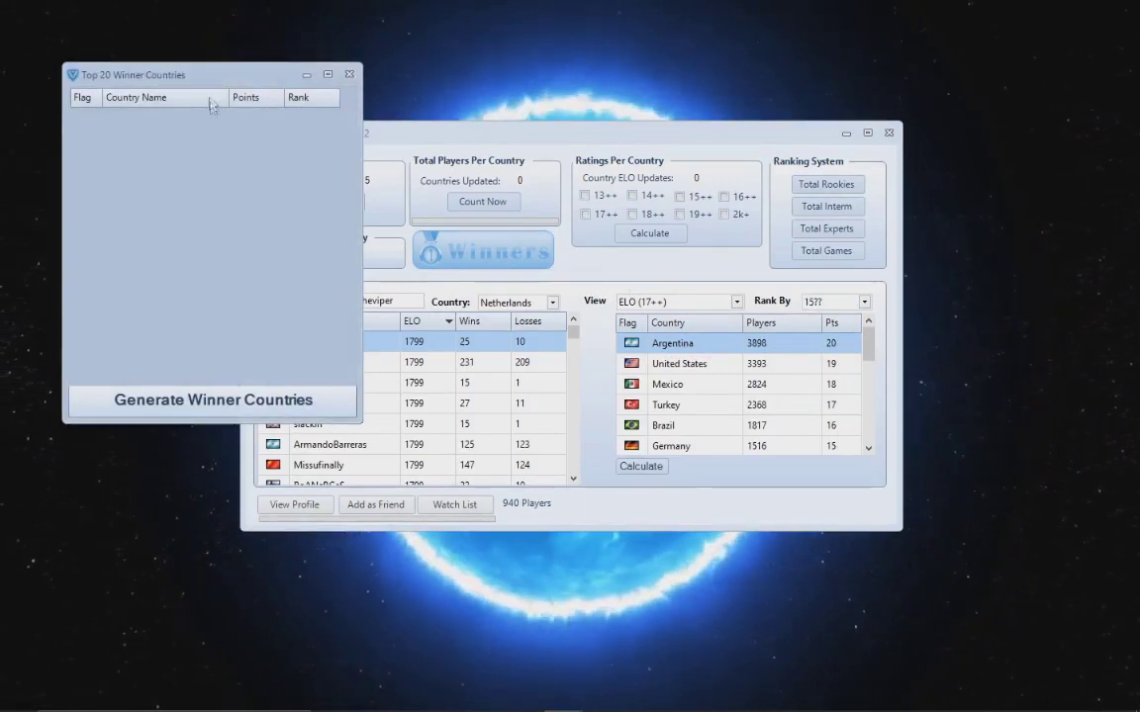
Generate the combined Top 20 Winner Countries ranking, United States first with 189 points
drag(186, 74, 492, 88)
click(523, 422)
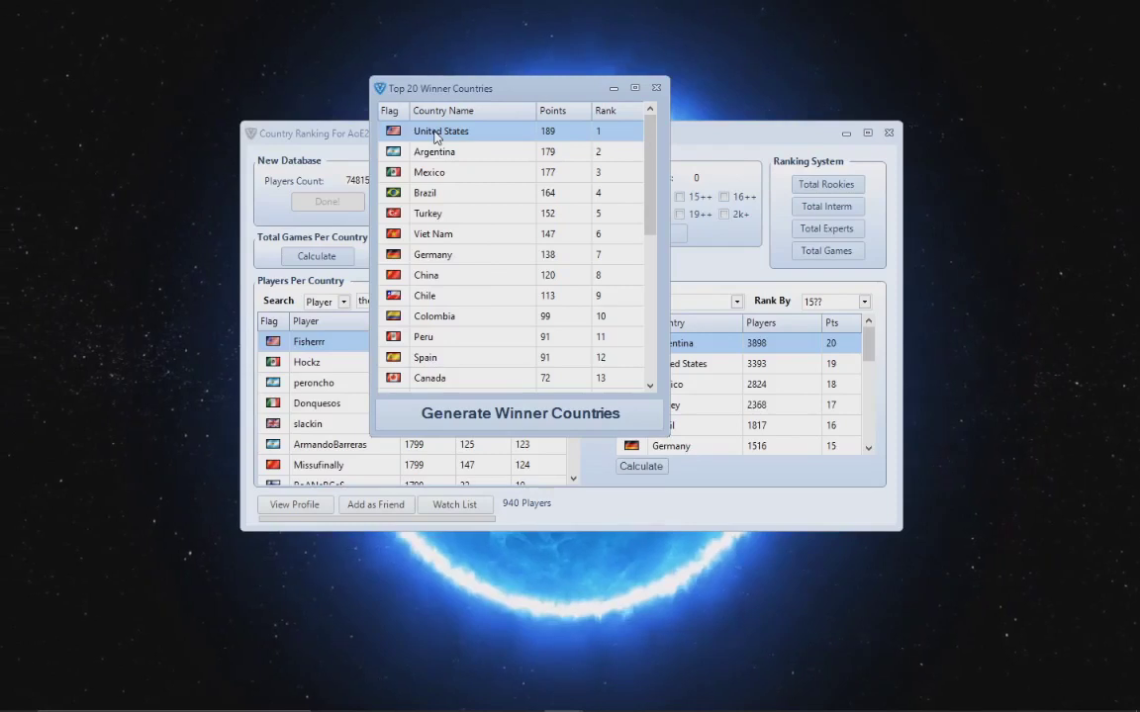
key(c)
key(o)
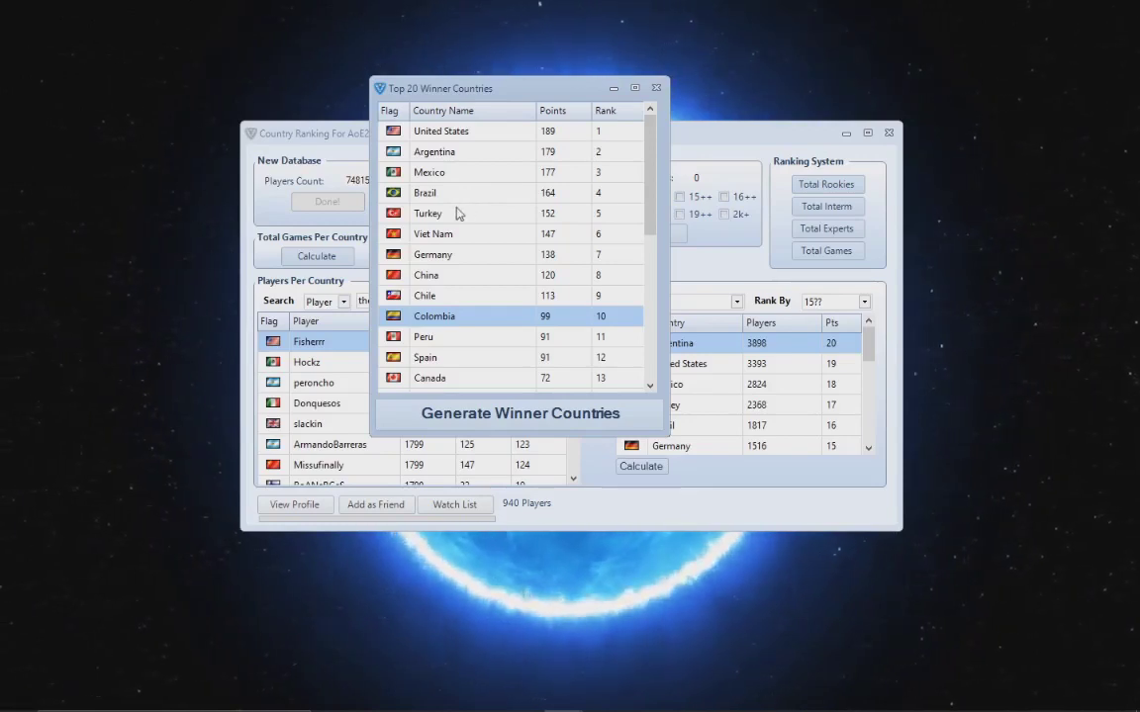
Browse the winner list rows from Viet Nam down to Norway at rank 29
drag(441, 237, 428, 297)
drag(425, 344, 423, 282)
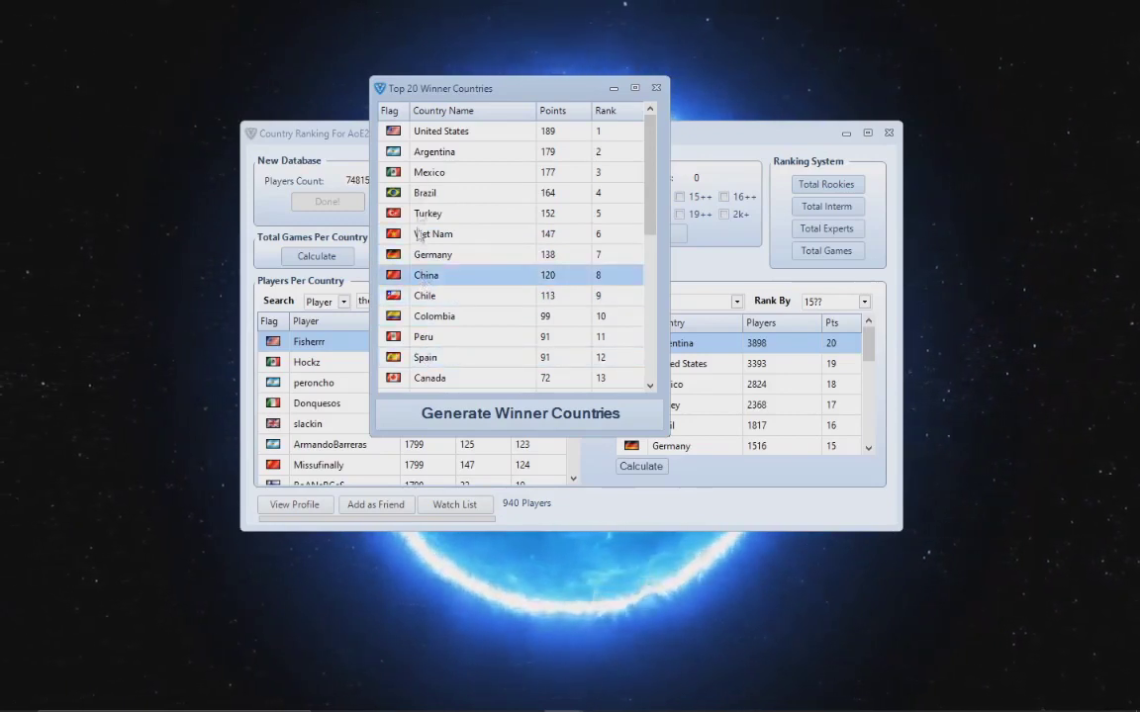
scroll(412, 222, down, 5)
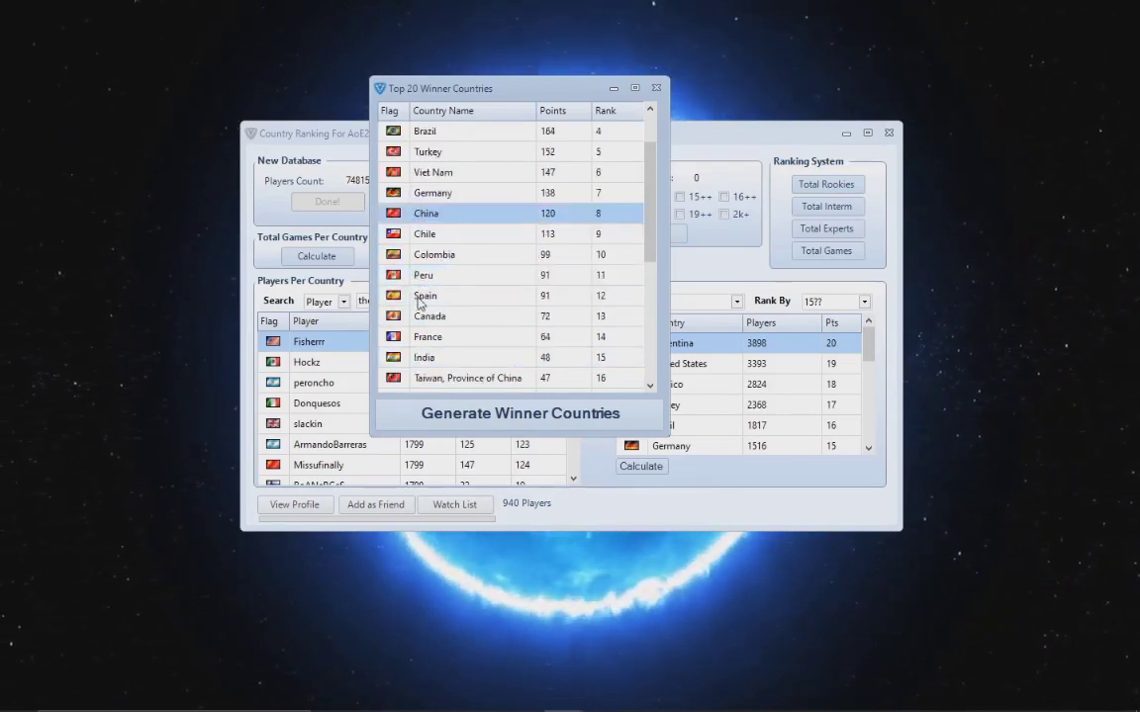
scroll(418, 348, down, 1)
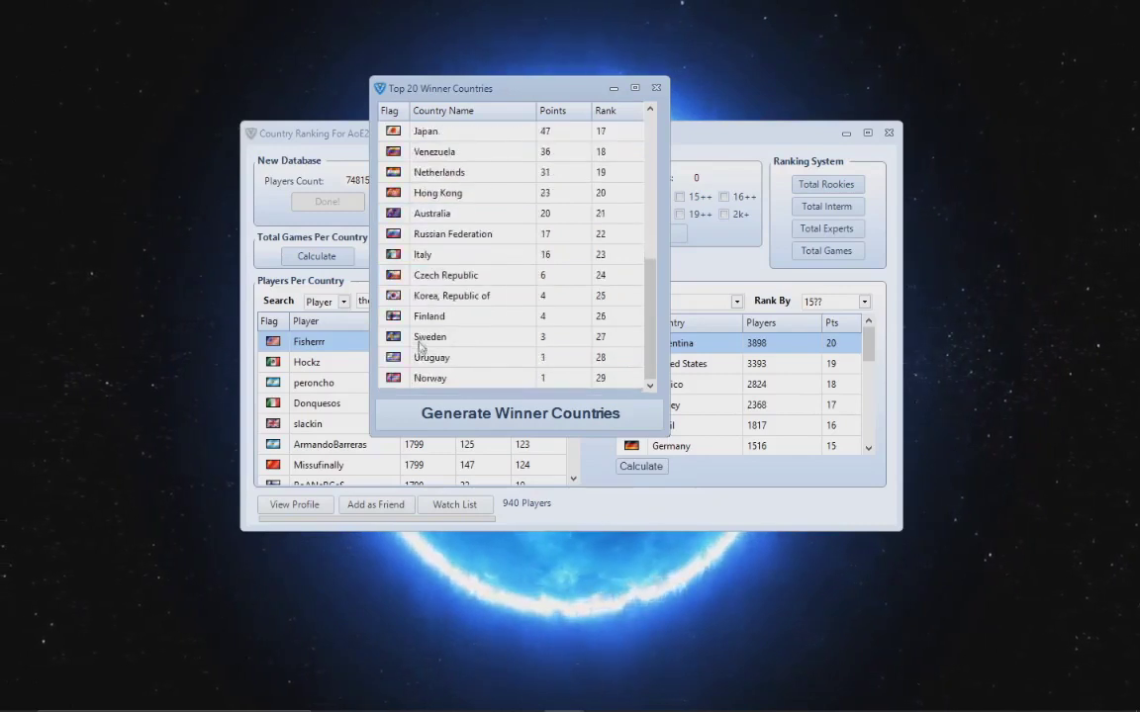
click(422, 380)
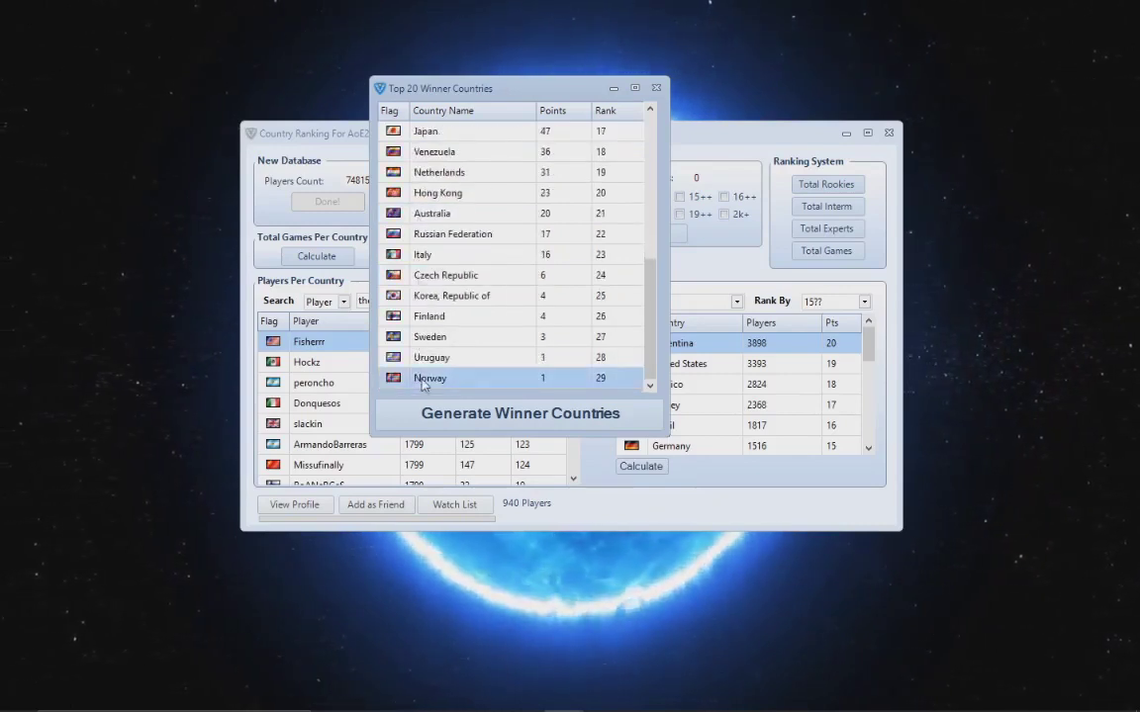
scroll(446, 337, up, 1)
scroll(447, 354, down, 1)
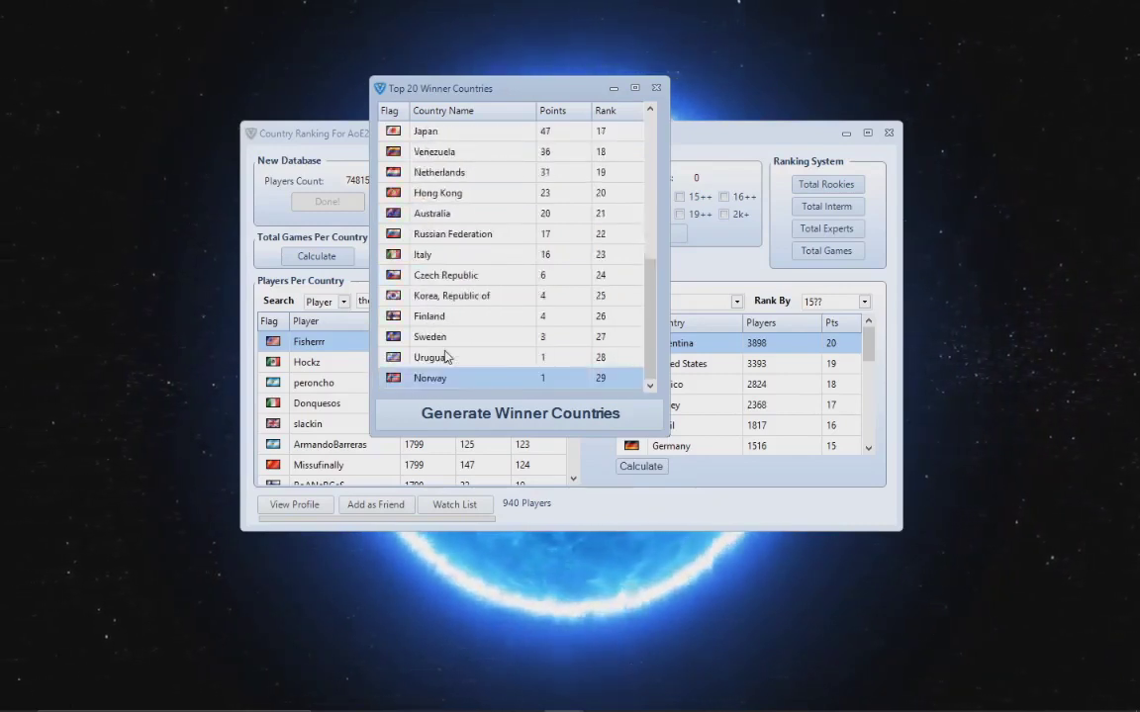
scroll(445, 353, up, 6)
scroll(446, 346, down, 6)
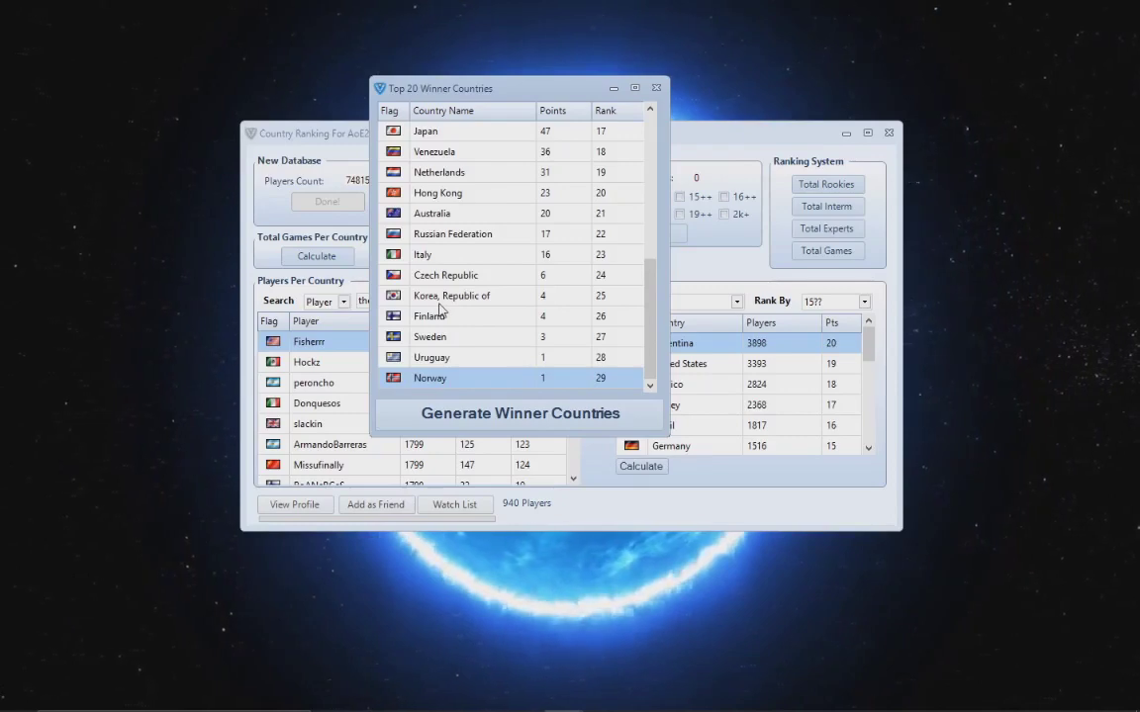
scroll(441, 310, up, 6)
scroll(442, 310, down, 6)
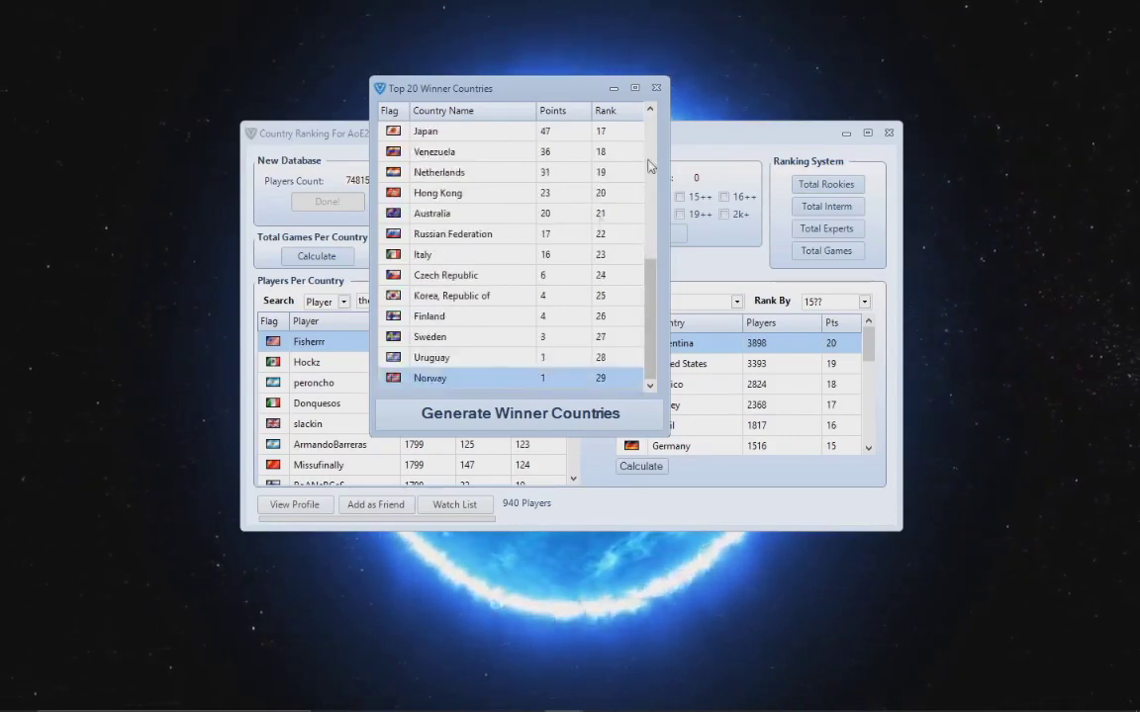